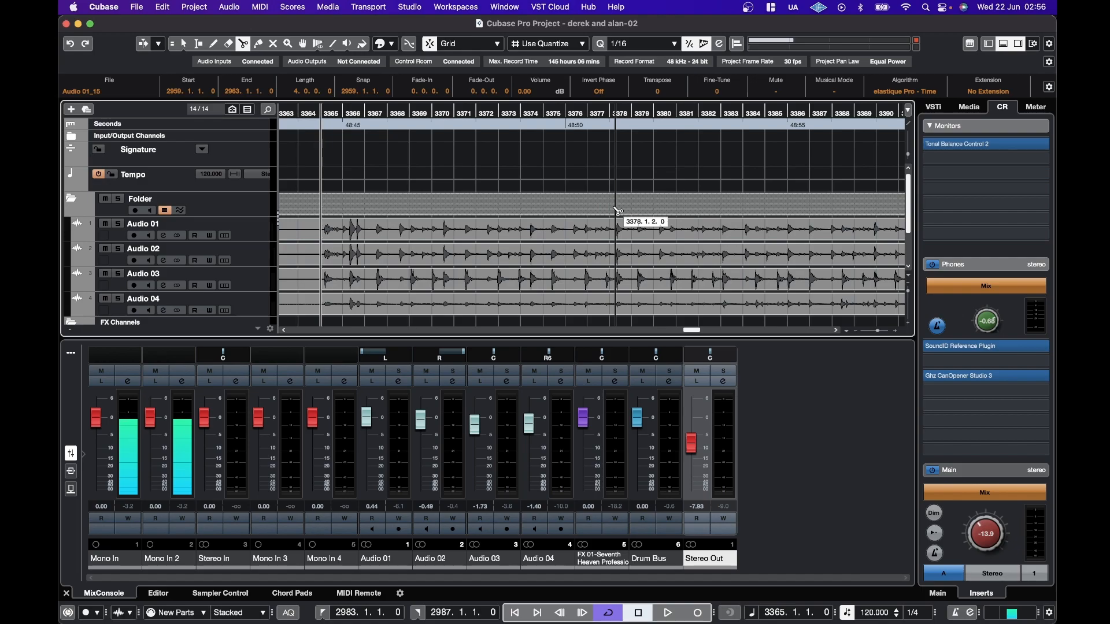
Step: Look over the waveforms of the Audio 01 to Audio 04 recordings against the bar grid from about bar 3363 onwards
{"action": "scroll", "coordinate": [497, 278], "scroll_direction": "down", "scroll_amount": 3}
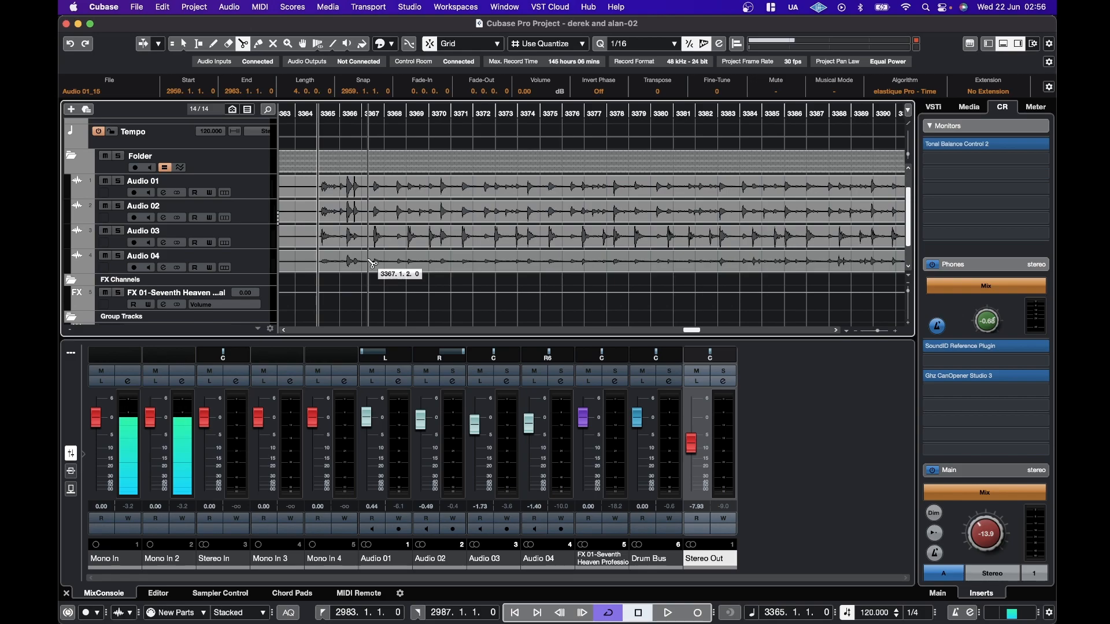
{"action": "scroll", "coordinate": [439, 203], "scroll_direction": "right", "scroll_amount": 5}
{"action": "scroll", "coordinate": [439, 202], "scroll_direction": "up", "scroll_amount": 1}
{"action": "scroll", "coordinate": [441, 203], "scroll_direction": "right", "scroll_amount": 1}
{"action": "scroll", "coordinate": [441, 203], "scroll_direction": "down", "scroll_amount": 1}
{"action": "scroll", "coordinate": [441, 202], "scroll_direction": "left", "scroll_amount": 2}
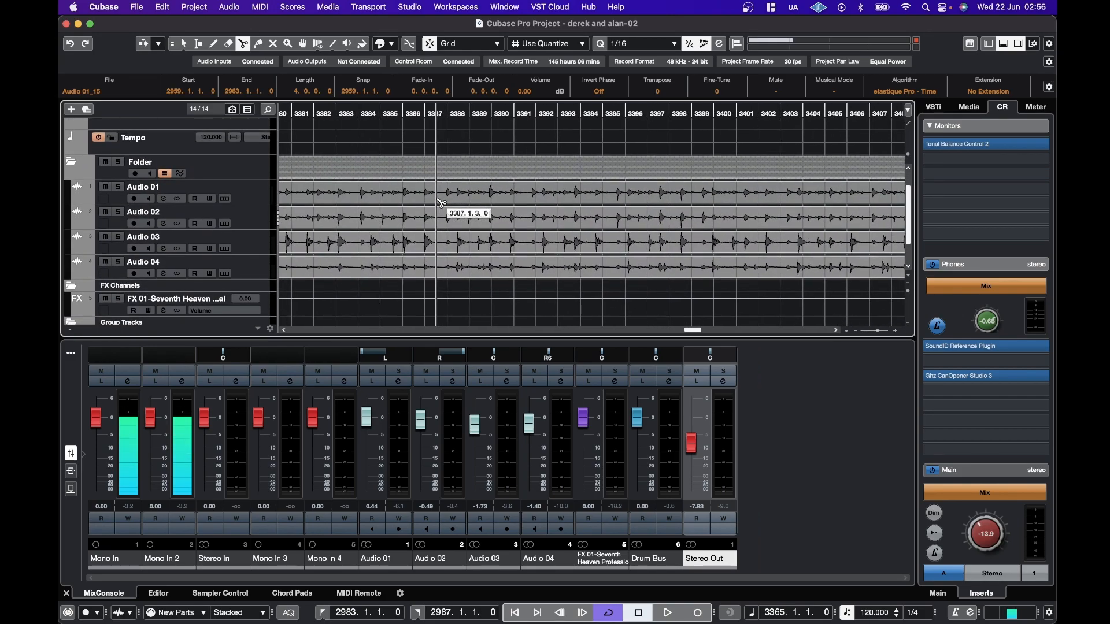
{"action": "scroll", "coordinate": [441, 202], "scroll_direction": "up", "scroll_amount": 1}
{"action": "scroll", "coordinate": [441, 202], "scroll_direction": "left", "scroll_amount": 3}
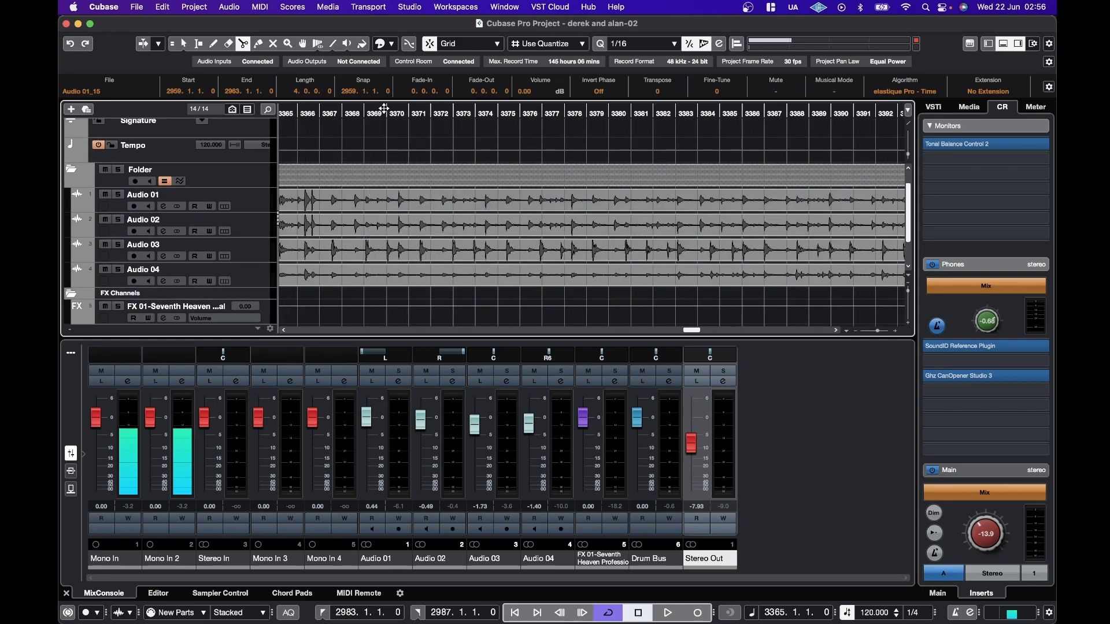
Step: Set the loop range from bar 3370 to bar 3372 and play it from its start
{"action": "left_click_drag", "start_coordinate": [389, 105], "coordinate": [433, 104]}
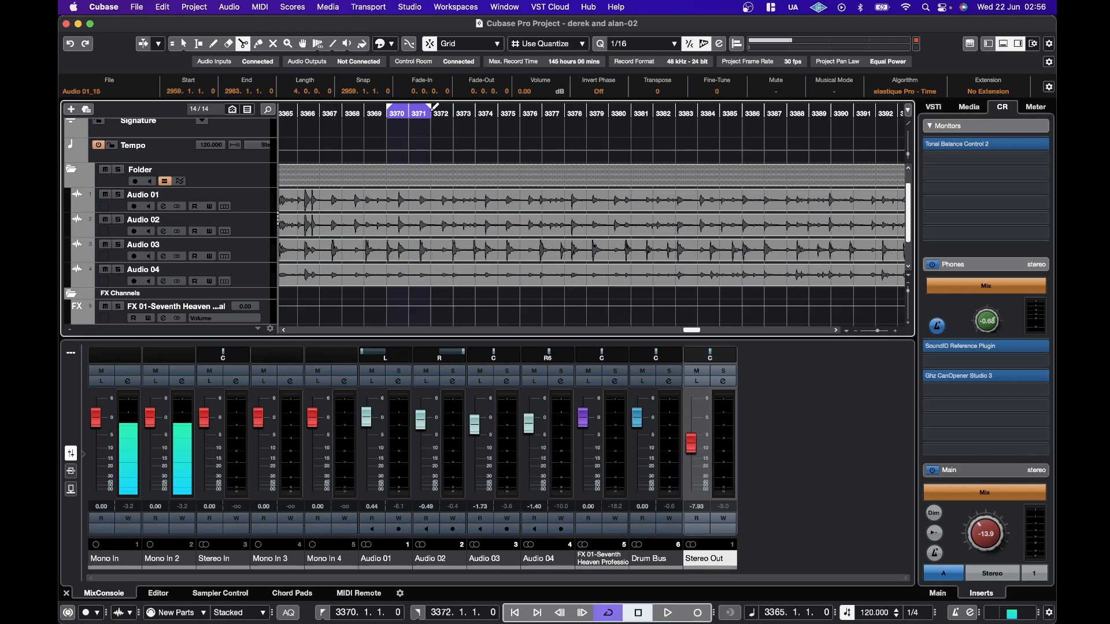
{"action": "left_click", "coordinate": [388, 112]}
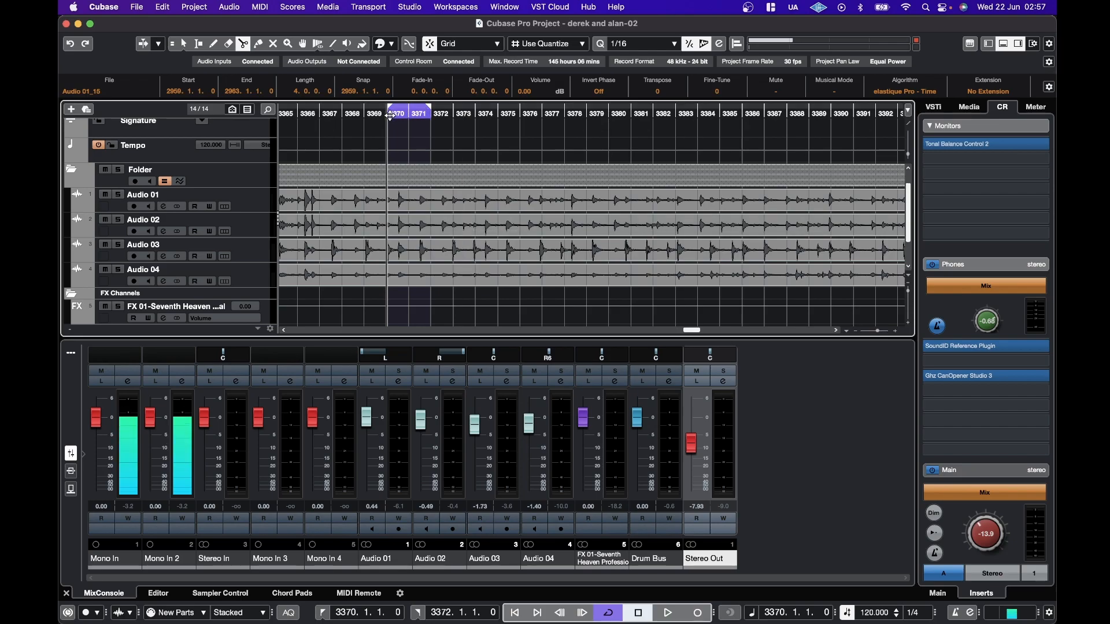
{"action": "key", "text": "space"}
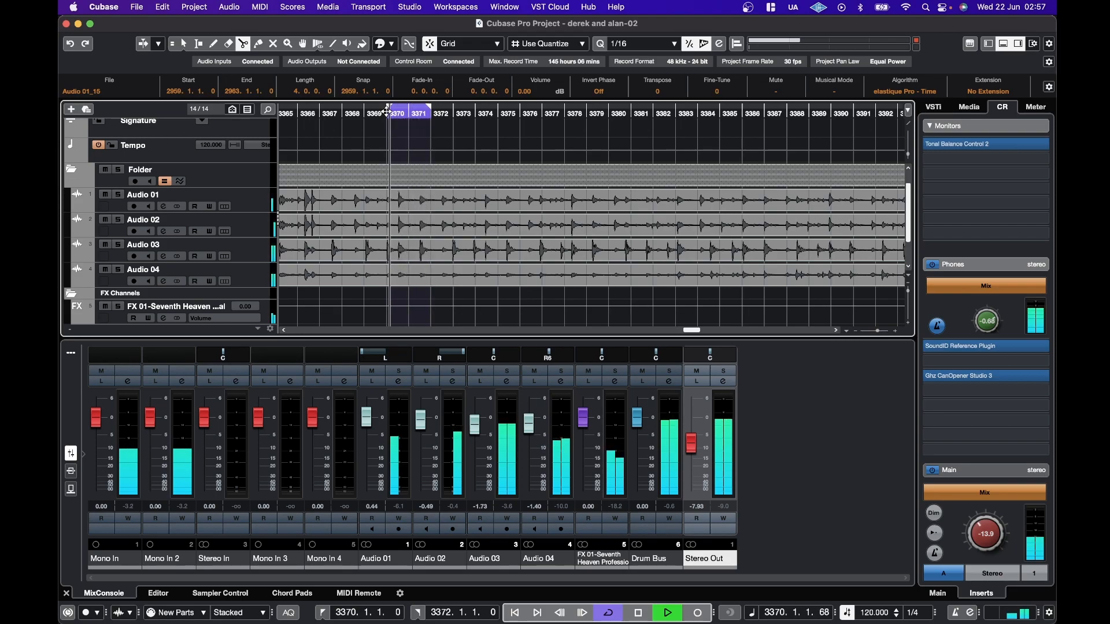
{"action": "key", "text": "space"}
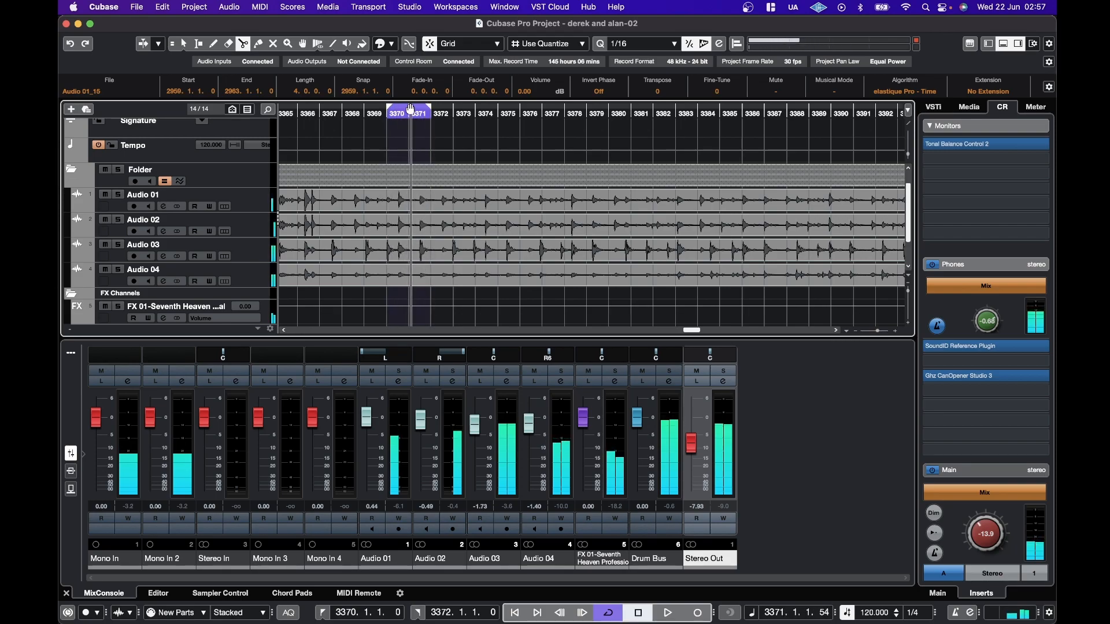
Step: Extend the loop range's end to bar 3374 and play the section
{"action": "left_click_drag", "start_coordinate": [429, 109], "coordinate": [477, 114]}
{"action": "key", "text": "space"}
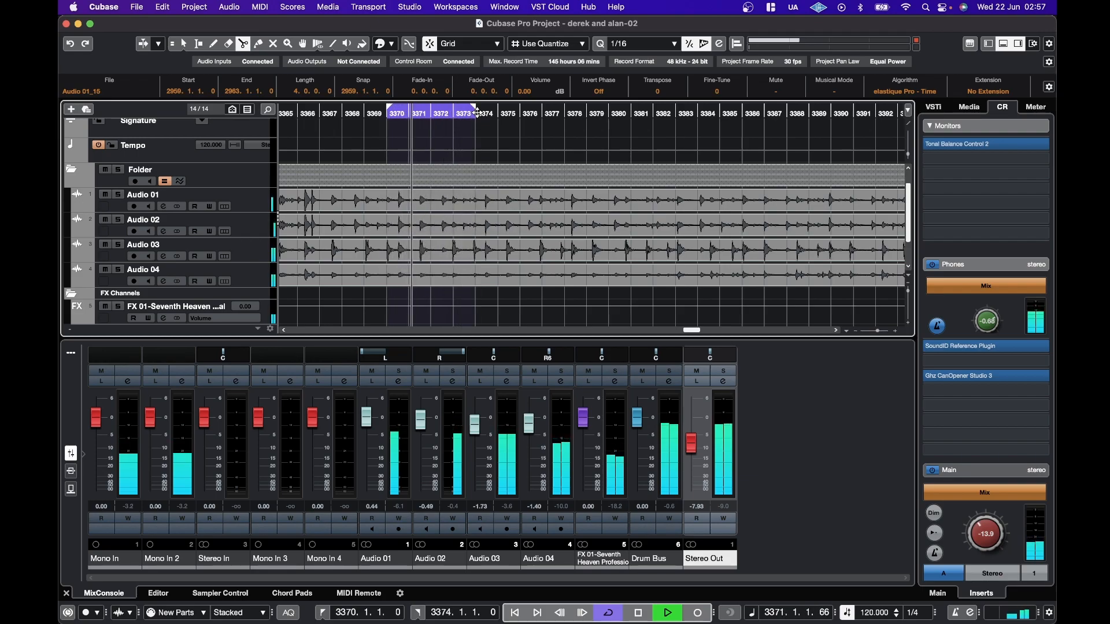
{"action": "key", "text": "space"}
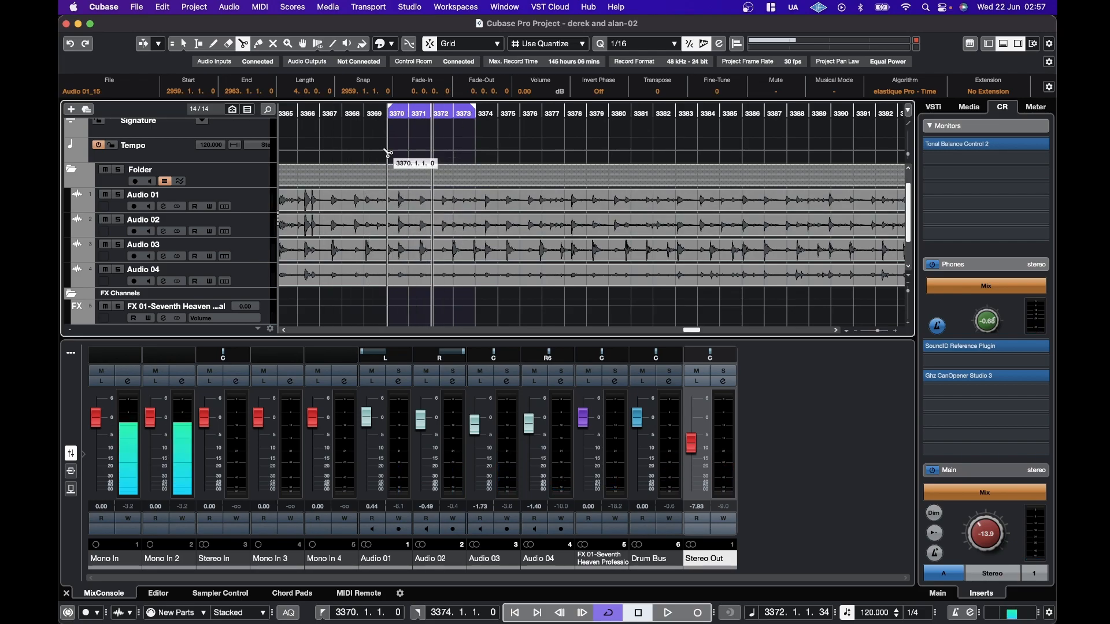
Step: Turn off group editing on the Folder track and select only the audio event on Audio 01
{"action": "key", "text": "1"}
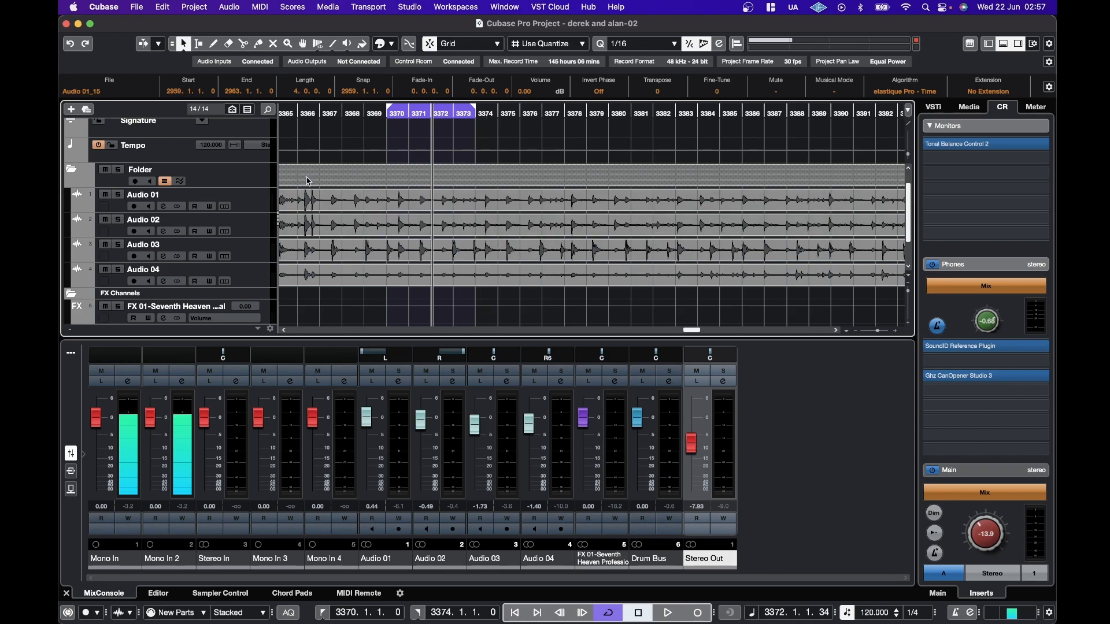
{"action": "left_click", "coordinate": [348, 201]}
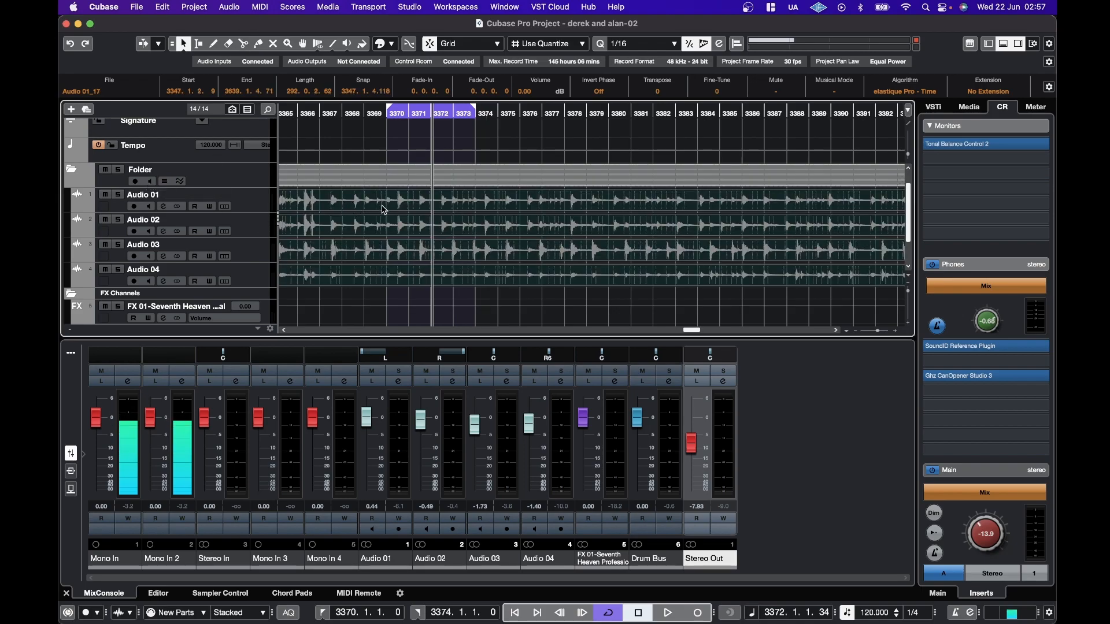
{"action": "left_click", "coordinate": [518, 133]}
{"action": "left_click", "coordinate": [405, 205]}
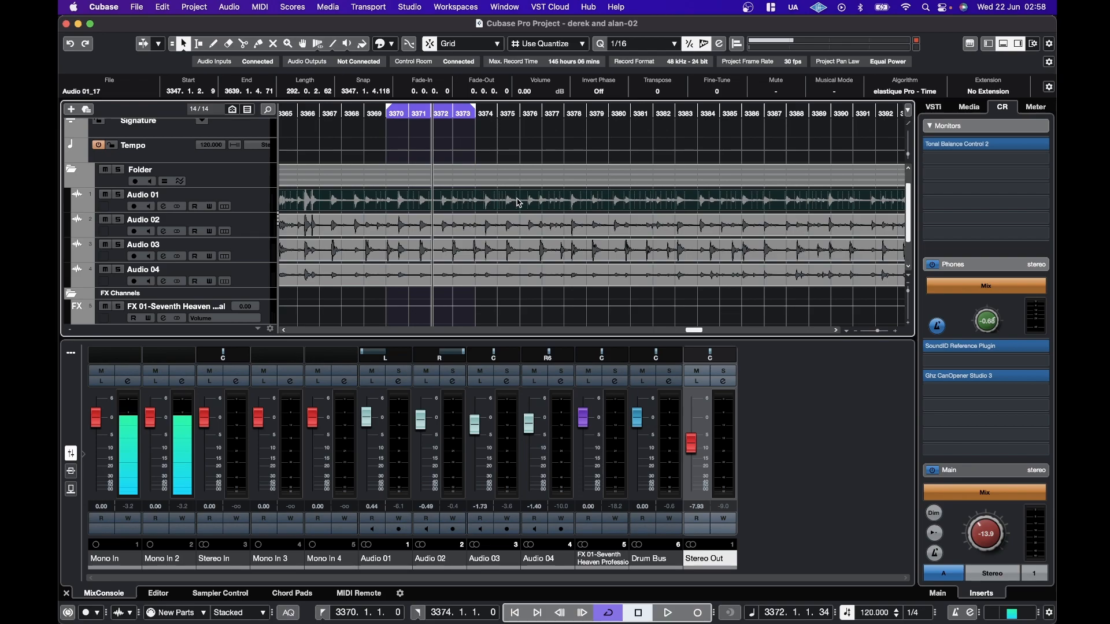
Step: Run Tempo Detection's analysis on the selected Audio 01 event, and close the Tempo Detection Panel
{"action": "left_click", "coordinate": [194, 7]}
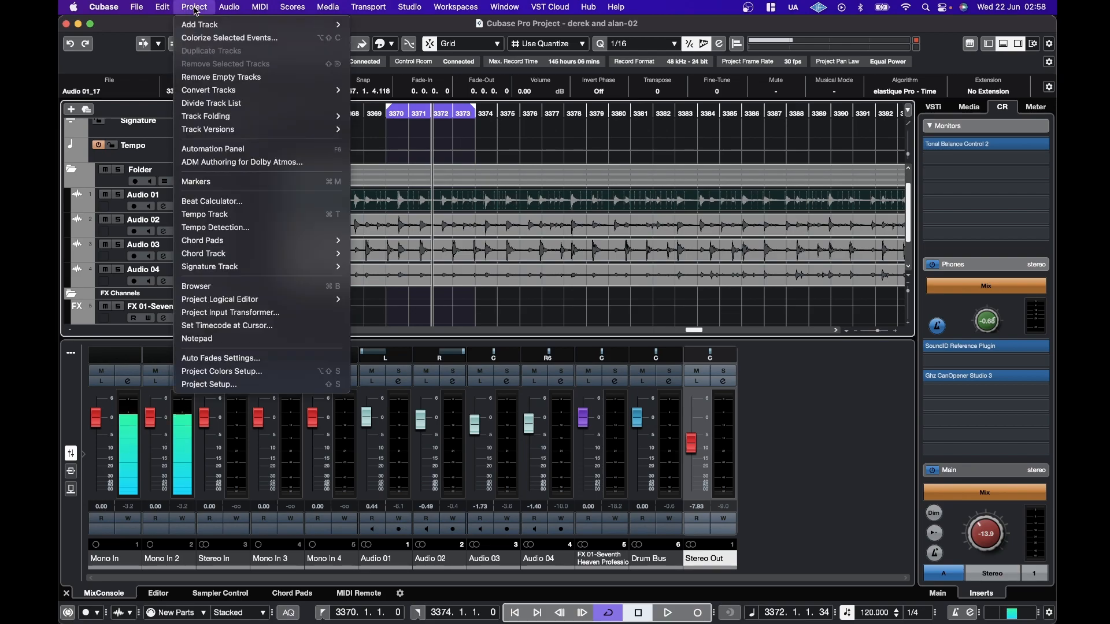
{"action": "left_click", "coordinate": [225, 228]}
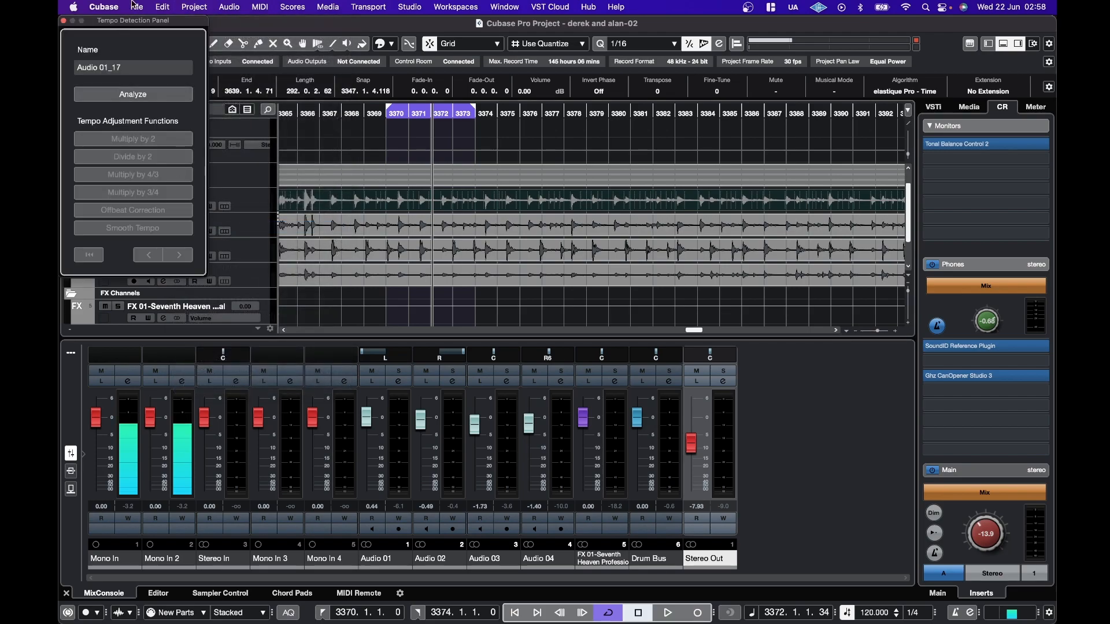
{"action": "left_click_drag", "start_coordinate": [124, 21], "coordinate": [205, 51]}
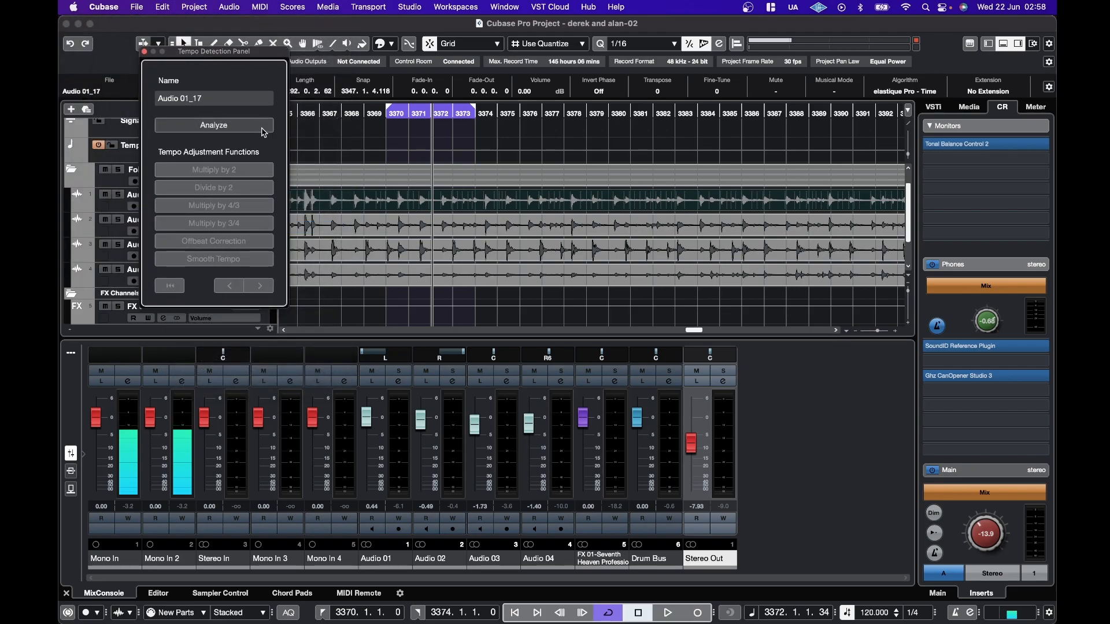
{"action": "left_click", "coordinate": [218, 127]}
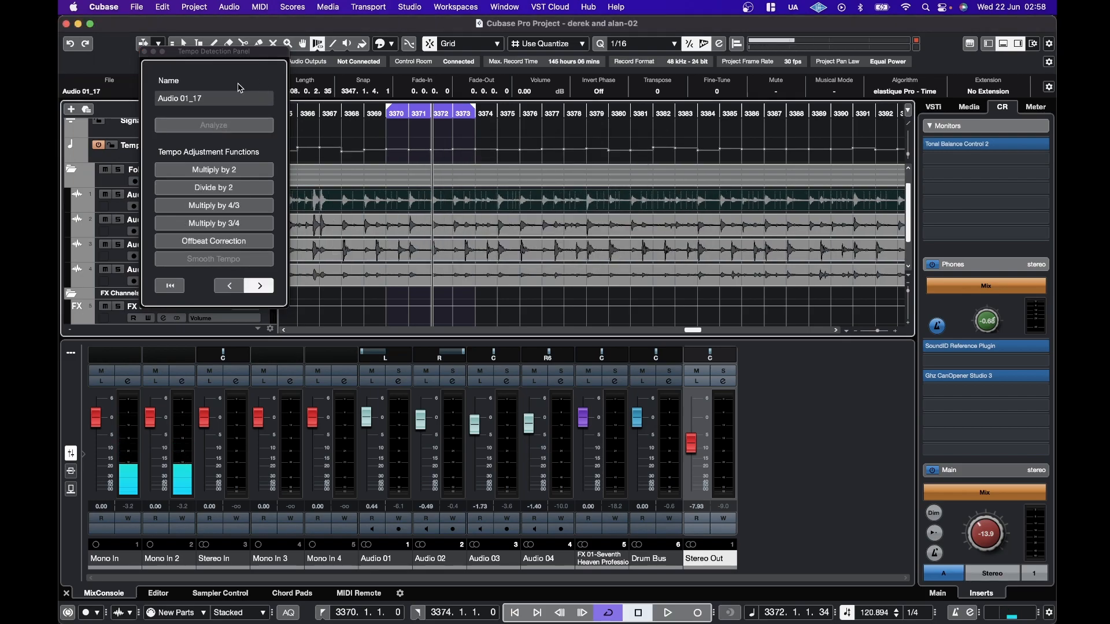
{"action": "left_click", "coordinate": [144, 52]}
Step: Return to the Object Selection tool, re-enable group editing on the Folder track, and deselect the events
{"action": "right_click", "coordinate": [352, 141]}
{"action": "left_click", "coordinate": [353, 141]}
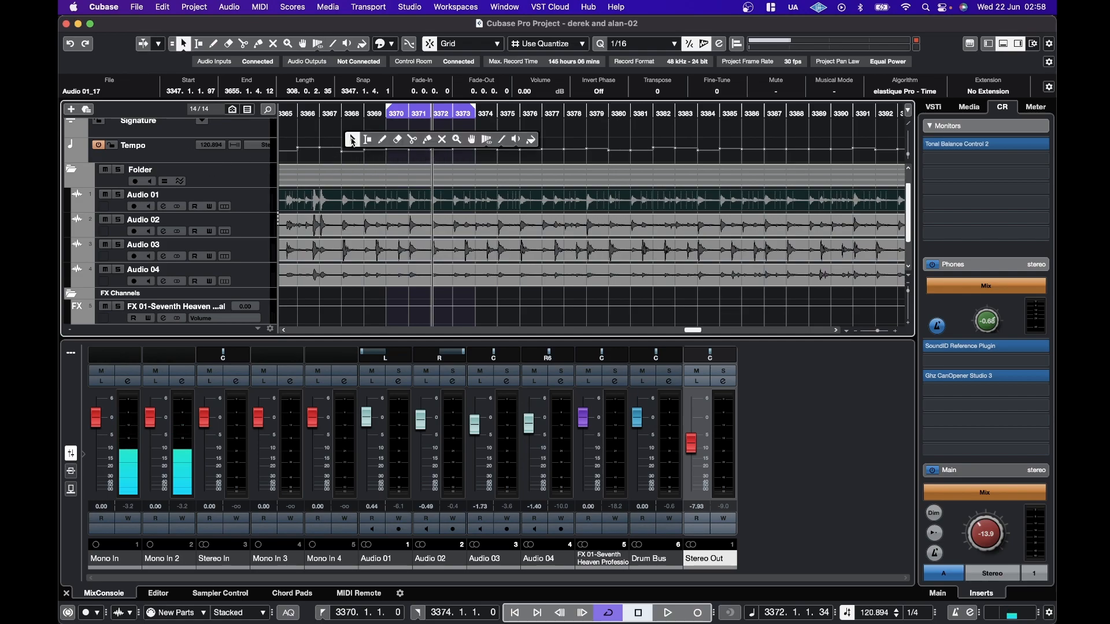
{"action": "left_click", "coordinate": [170, 183]}
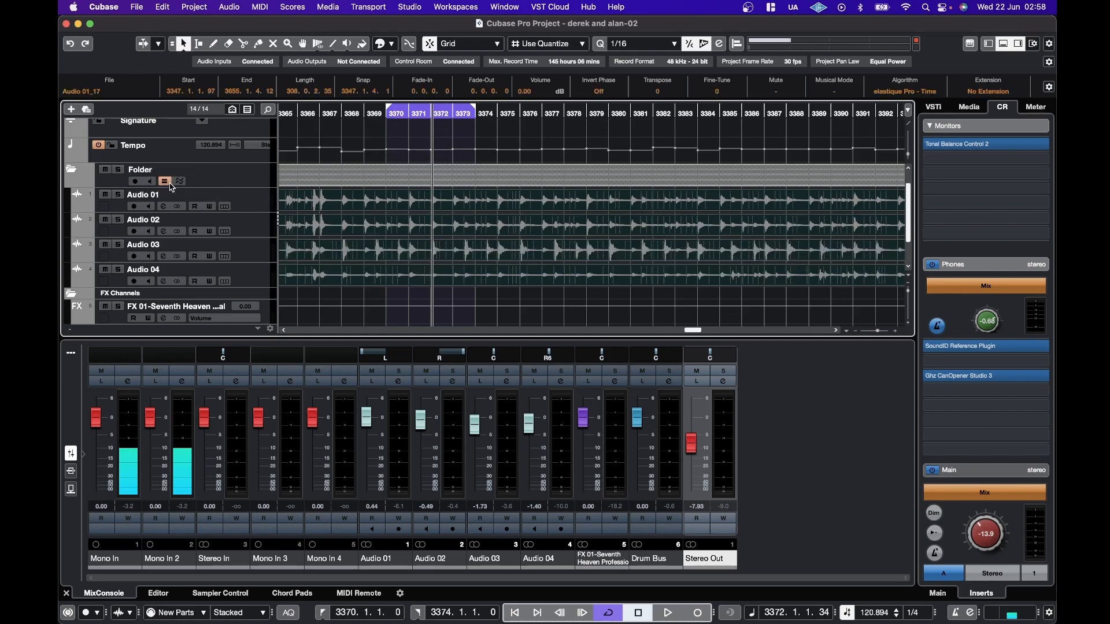
{"action": "left_click", "coordinate": [371, 134]}
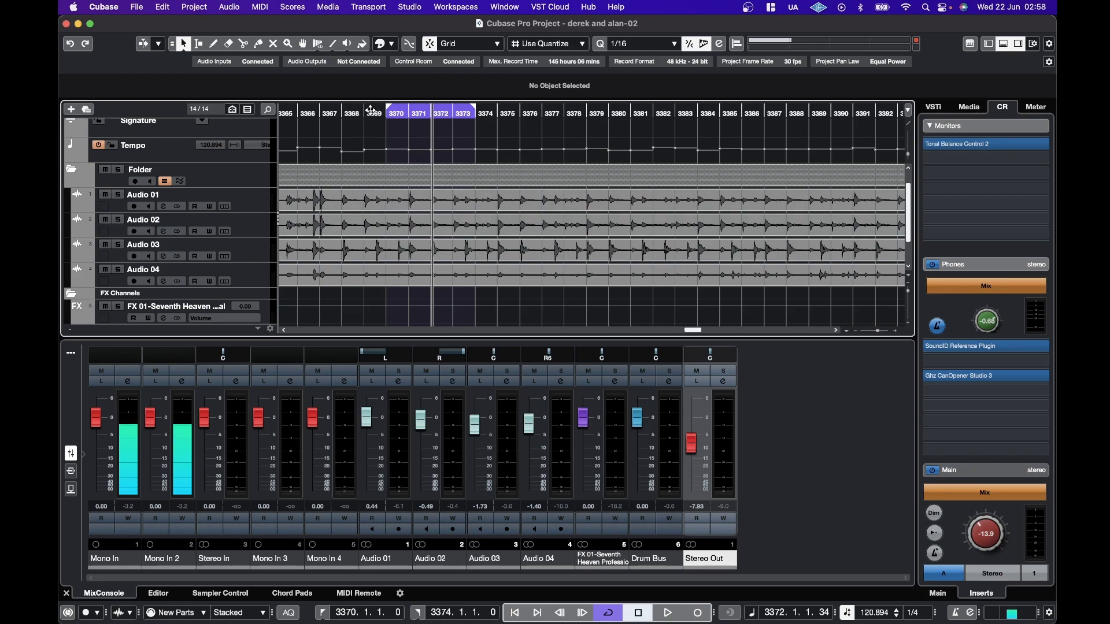
Step: Play the tempo-mapped recording from position 3365.1.3, where the drums begin
{"action": "scroll", "coordinate": [371, 148], "scroll_direction": "left", "scroll_amount": 3}
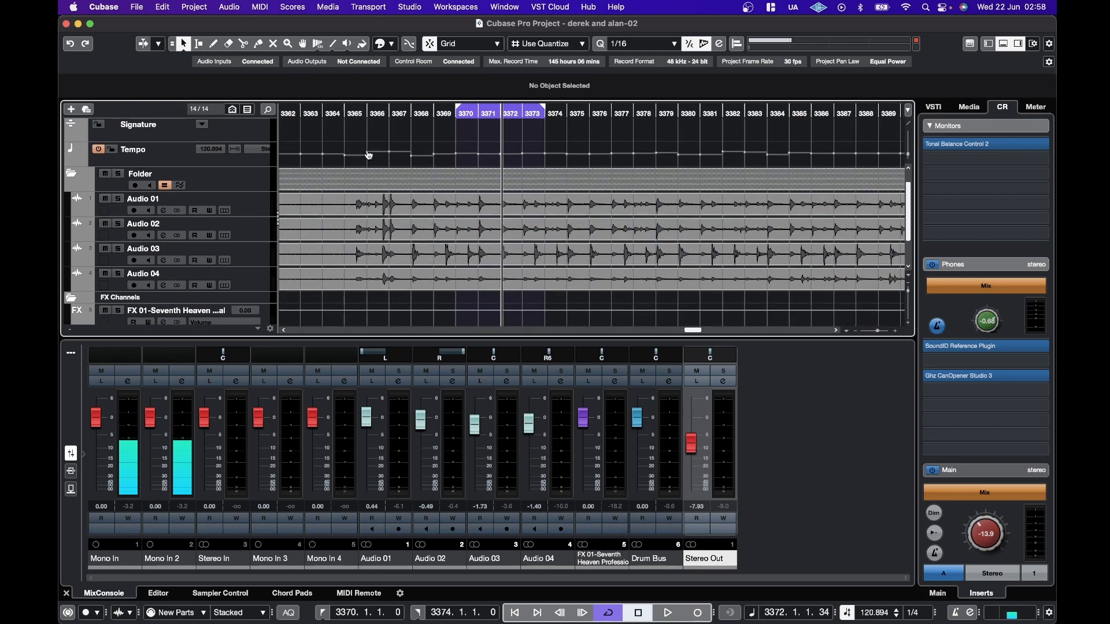
{"action": "left_click", "coordinate": [355, 111]}
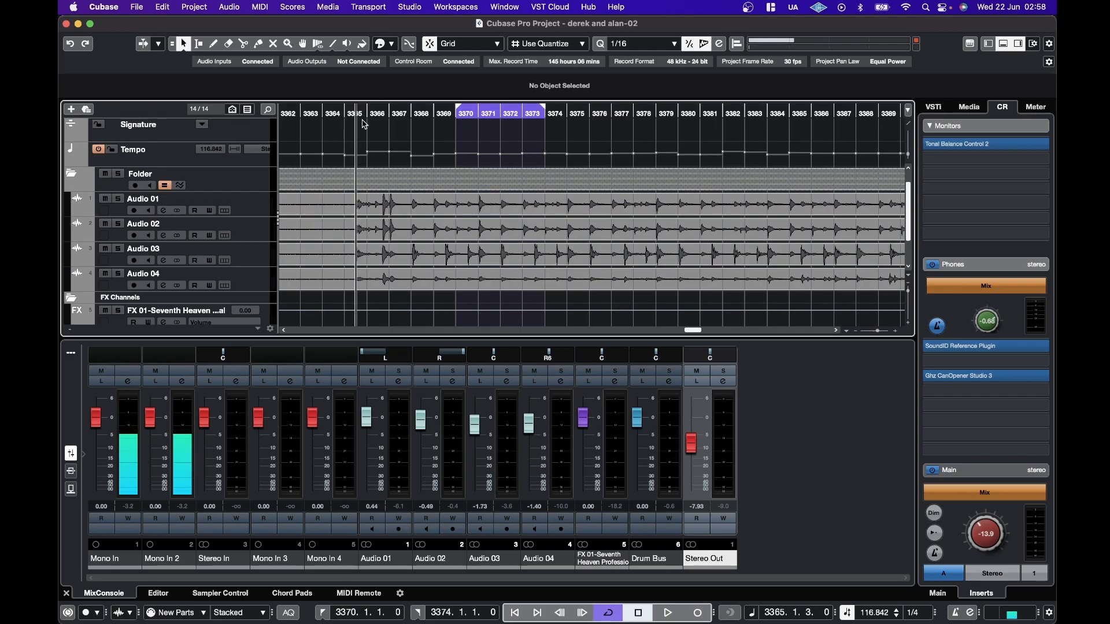
{"action": "key", "text": "space"}
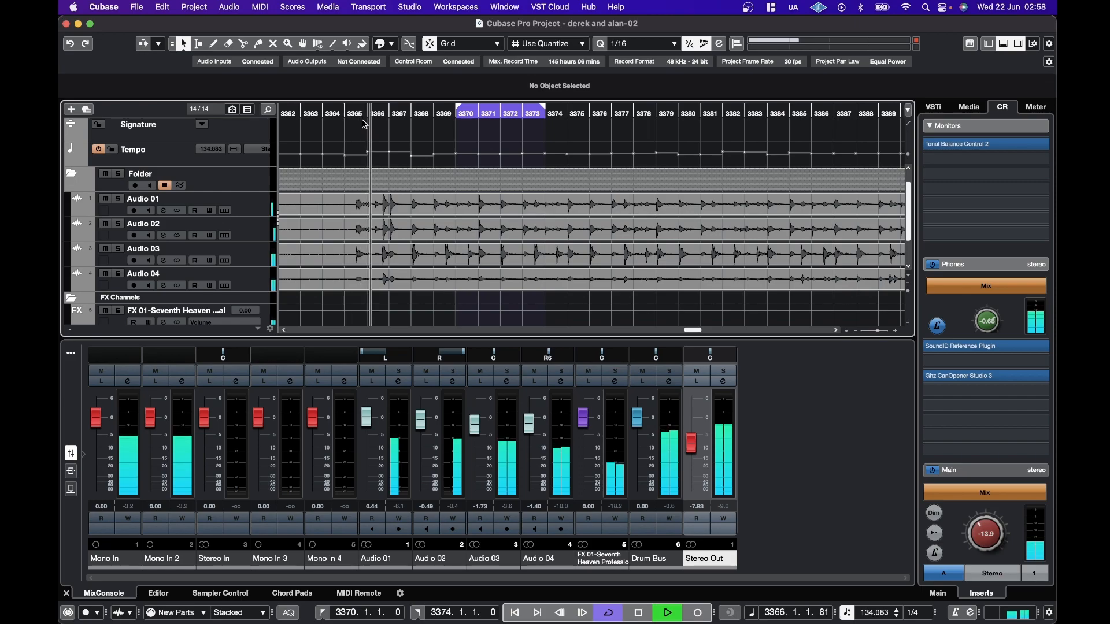
{"action": "key", "text": "space"}
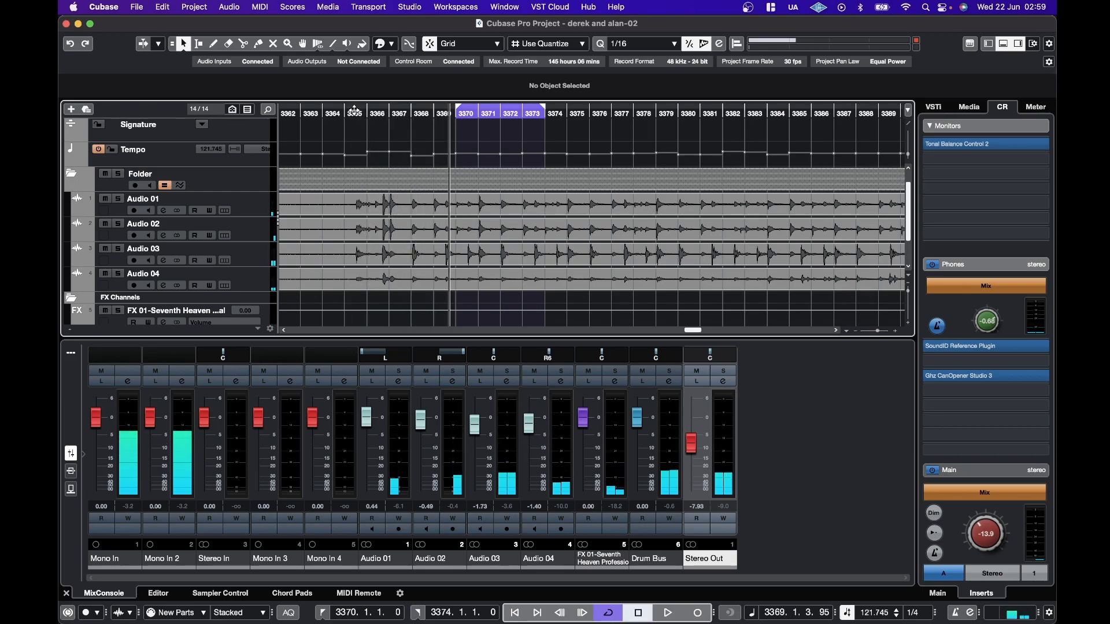
Step: Set the loop range from 3365.1.3 to bar 3368 and play it to check the opening drum hits
{"action": "scroll", "coordinate": [355, 155], "scroll_direction": "up", "scroll_amount": 5}
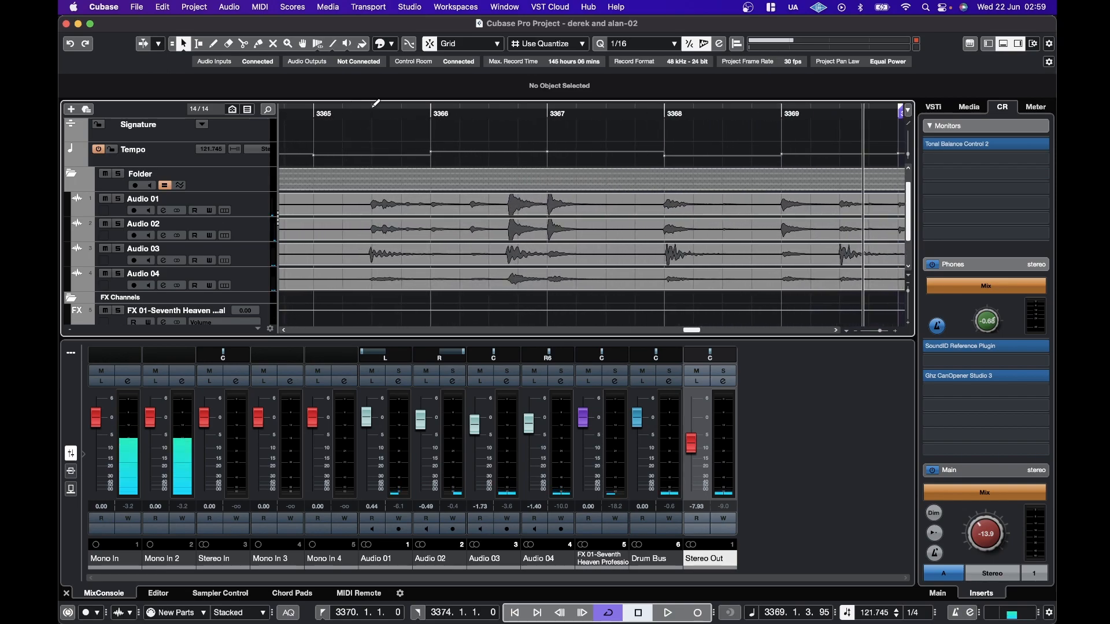
{"action": "left_click_drag", "start_coordinate": [374, 106], "coordinate": [612, 102]}
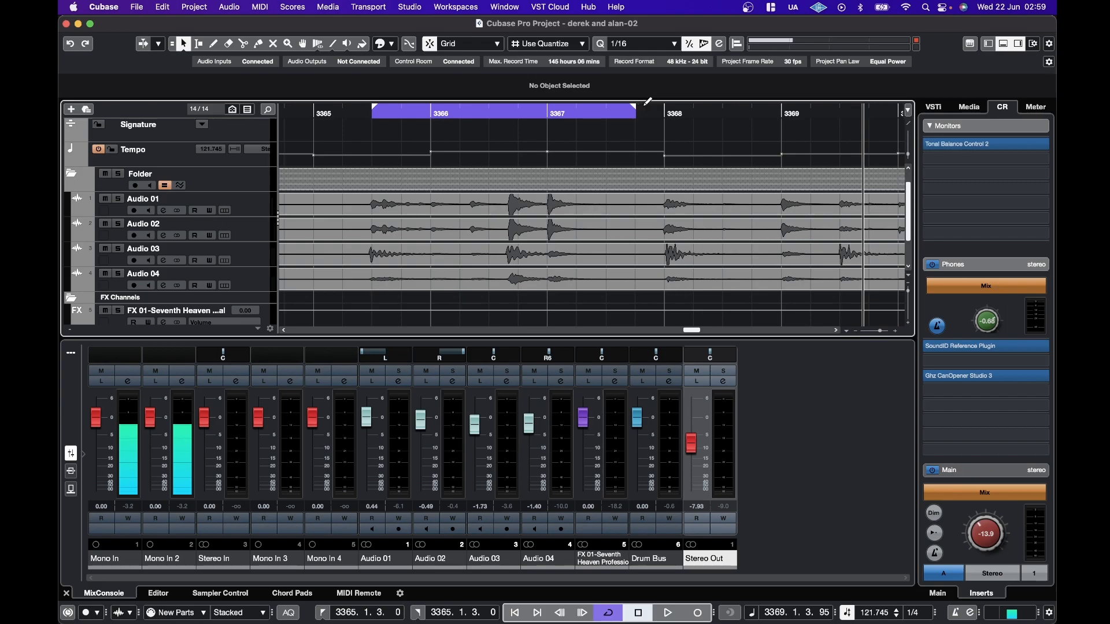
{"action": "left_click", "coordinate": [374, 117]}
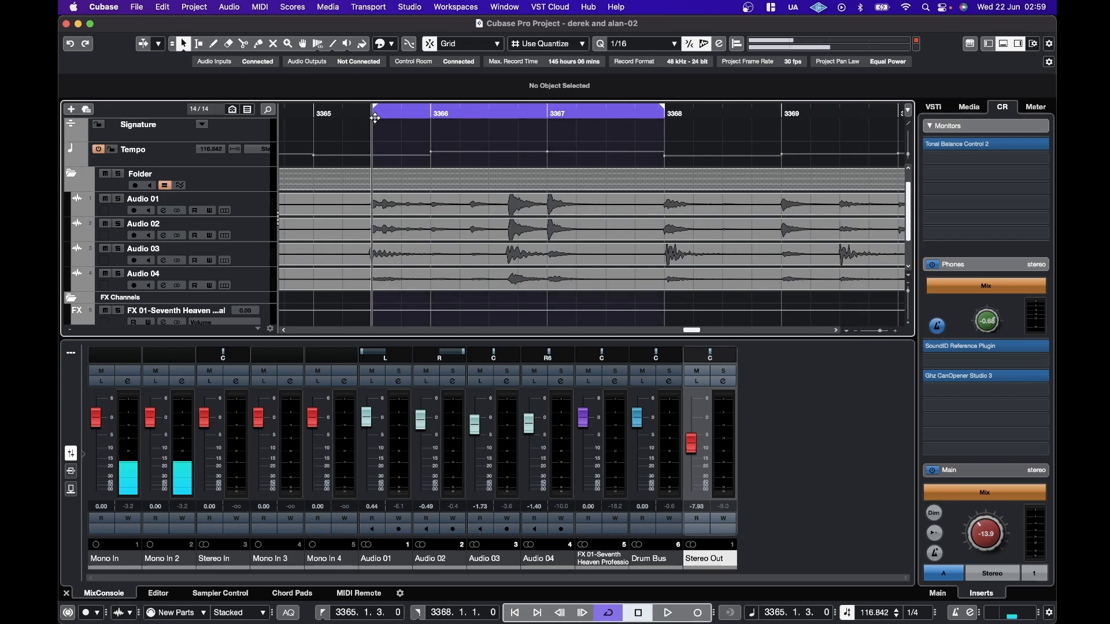
{"action": "key", "text": "space"}
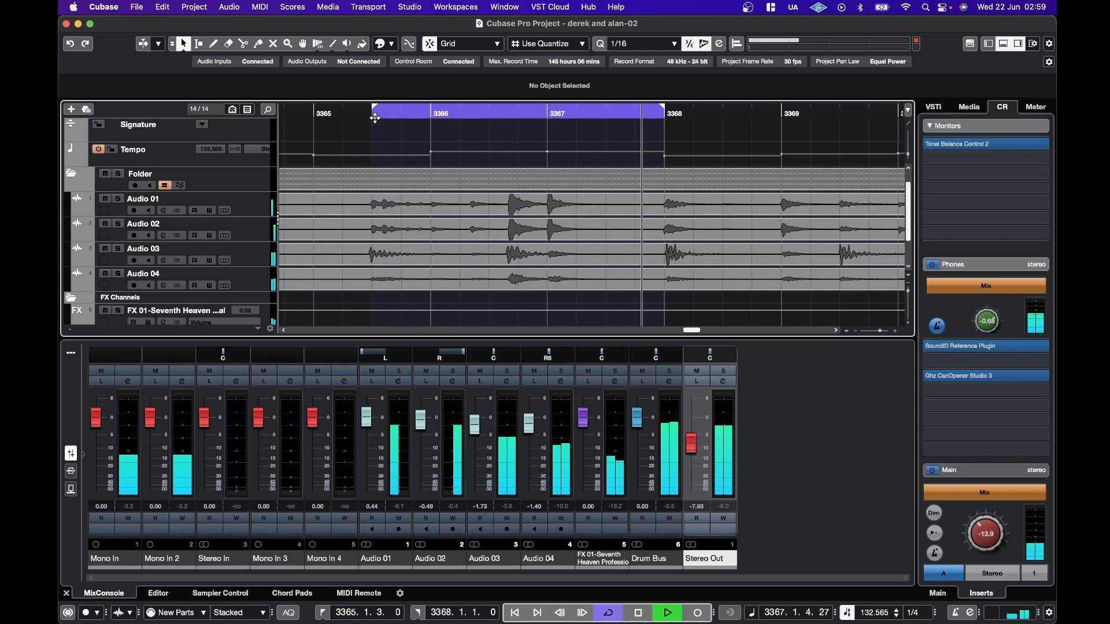
{"action": "key", "text": "space"}
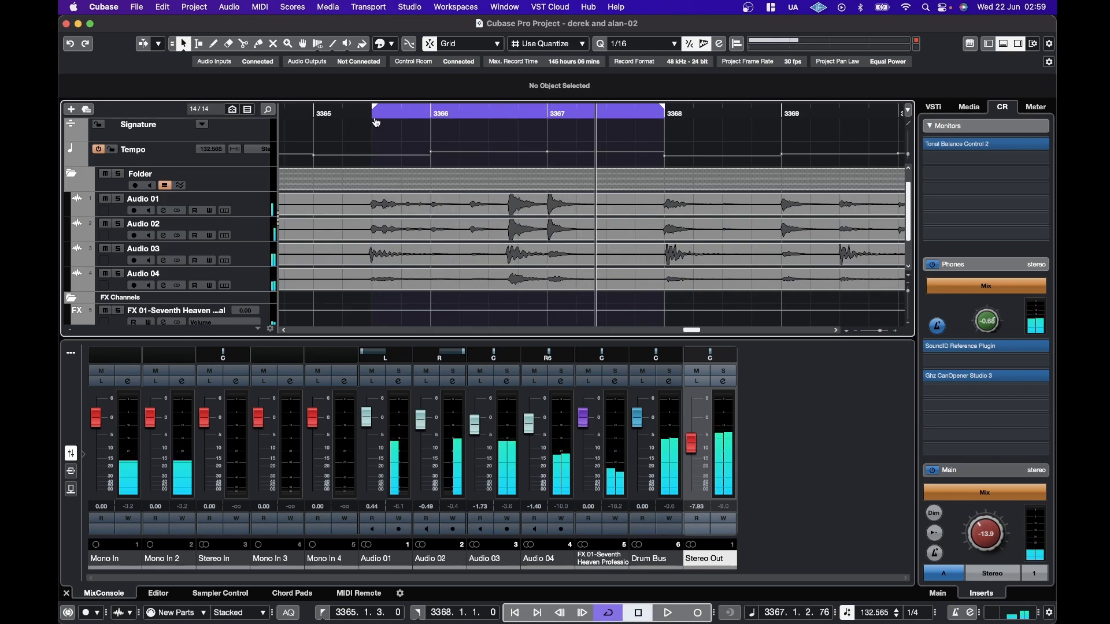
Step: Move the loop range to run from bar 3368 to bar 3372 and play it
{"action": "scroll", "coordinate": [376, 118], "scroll_direction": "down", "scroll_amount": 3}
{"action": "left_click_drag", "start_coordinate": [376, 122], "coordinate": [558, 112]}
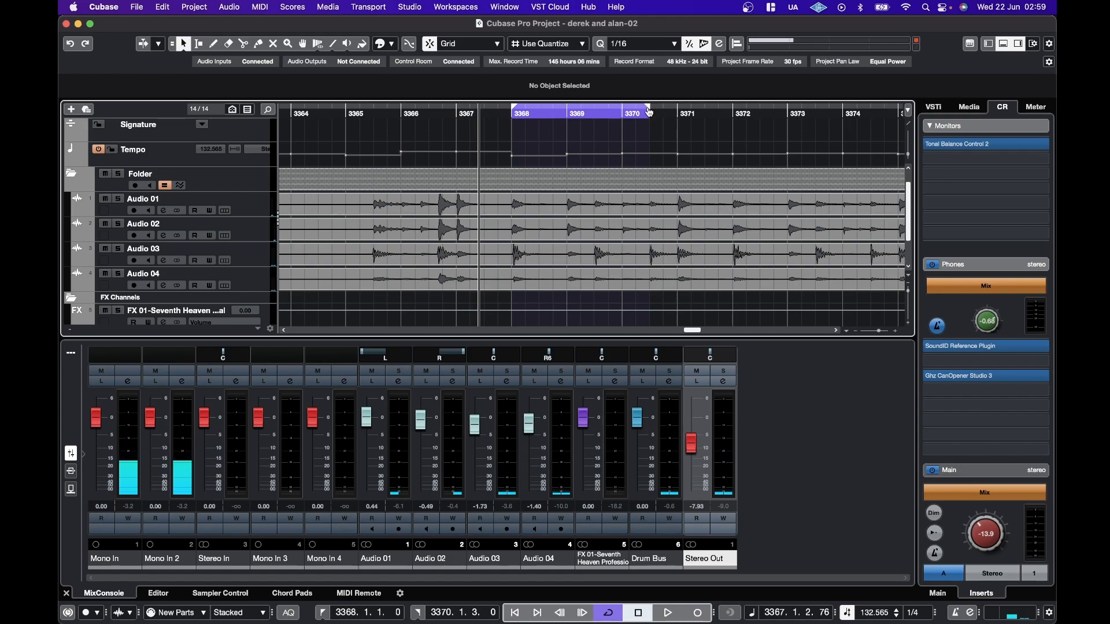
{"action": "left_click_drag", "start_coordinate": [647, 109], "coordinate": [730, 116]}
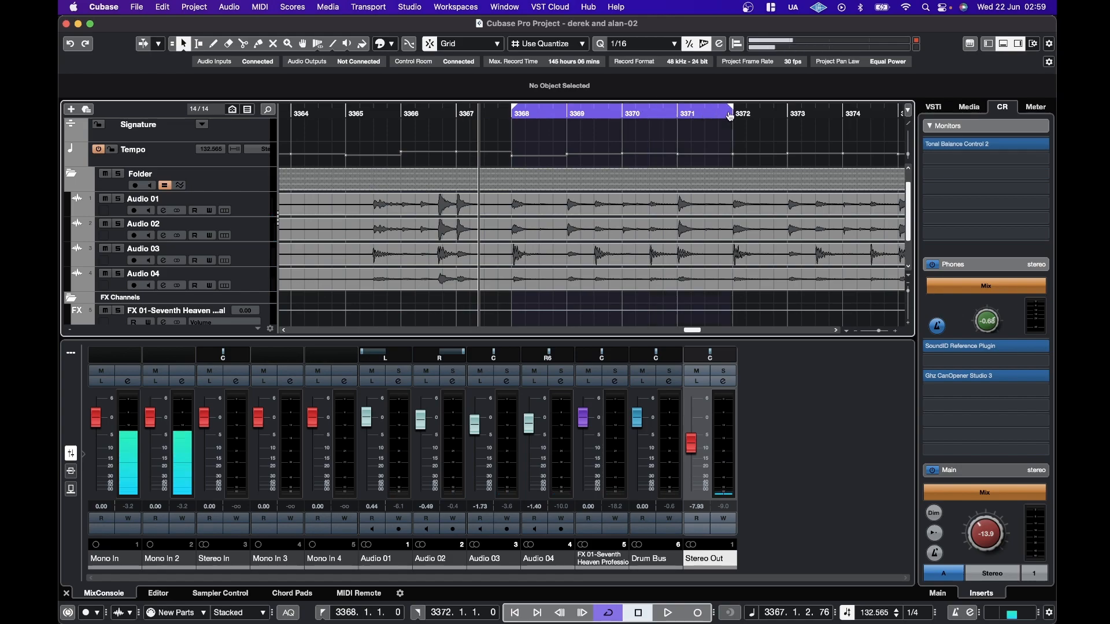
{"action": "key", "text": "space"}
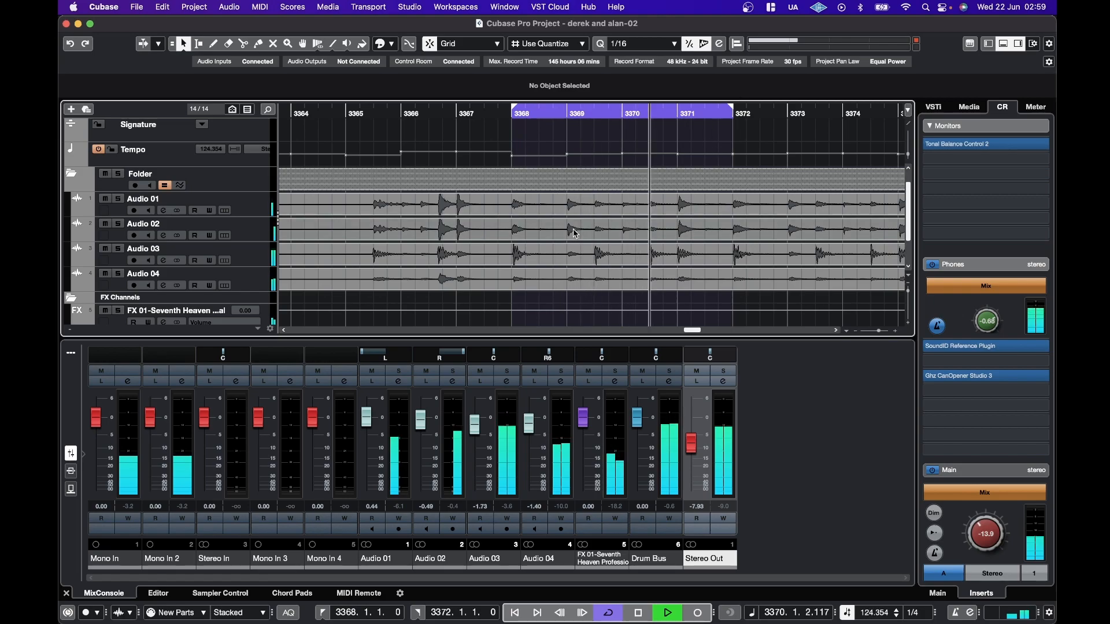
Step: During playback, shift the four-bar loop to bars 3372–3376 and on to bars 3376–3380, listening to each
{"action": "scroll", "coordinate": [574, 228], "scroll_direction": "left", "scroll_amount": 5}
{"action": "scroll", "coordinate": [573, 228], "scroll_direction": "up", "scroll_amount": 2}
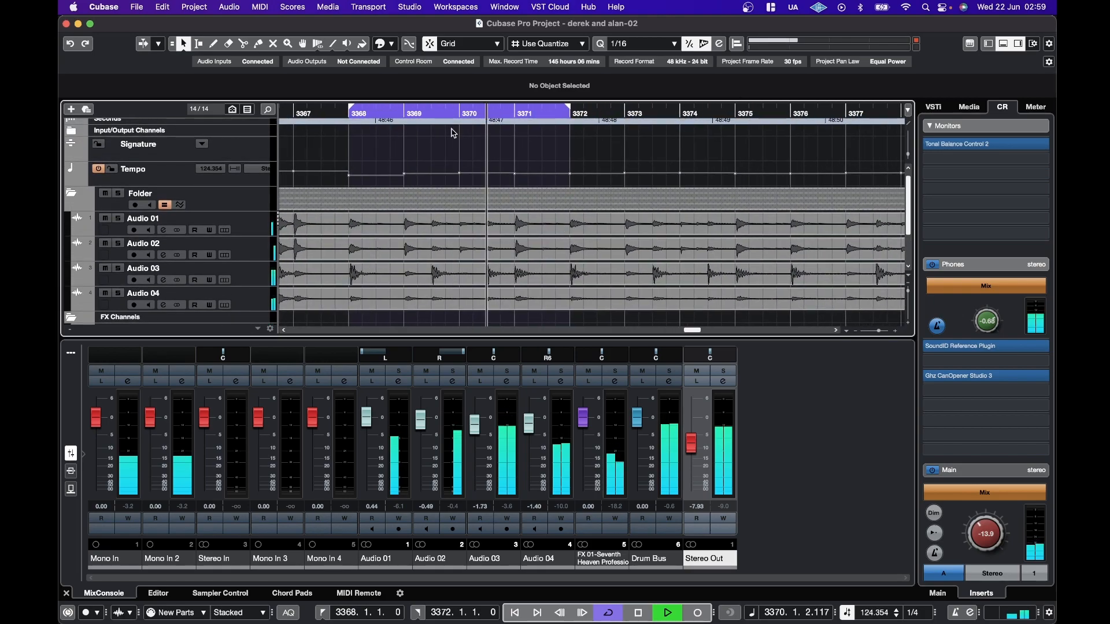
{"action": "left_click_drag", "start_coordinate": [426, 111], "coordinate": [650, 111]}
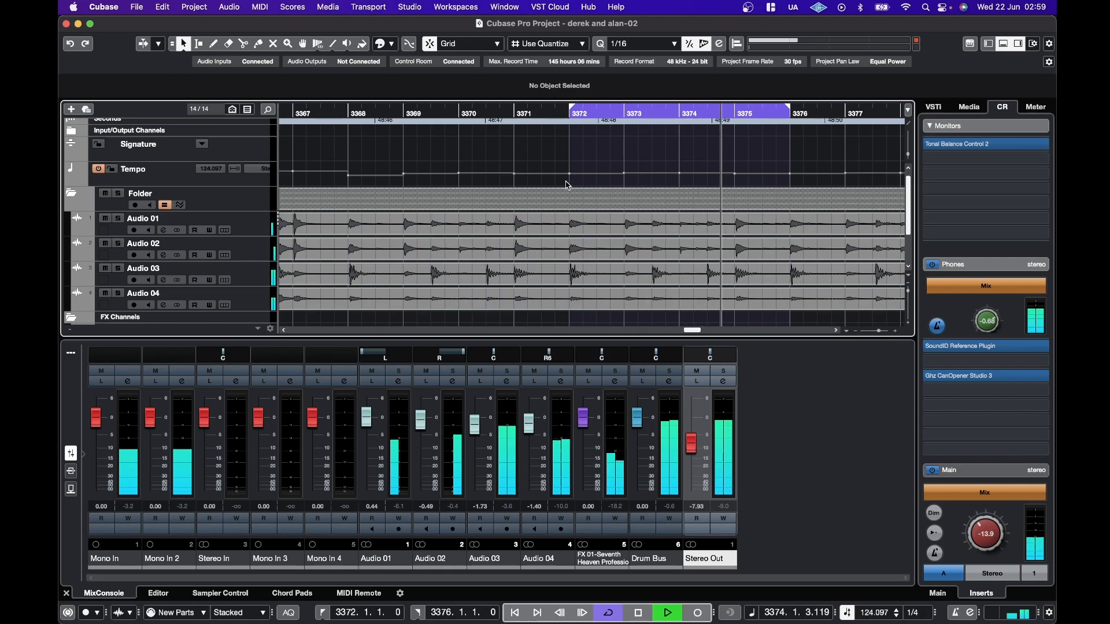
{"action": "scroll", "coordinate": [566, 185], "scroll_direction": "right", "scroll_amount": 5}
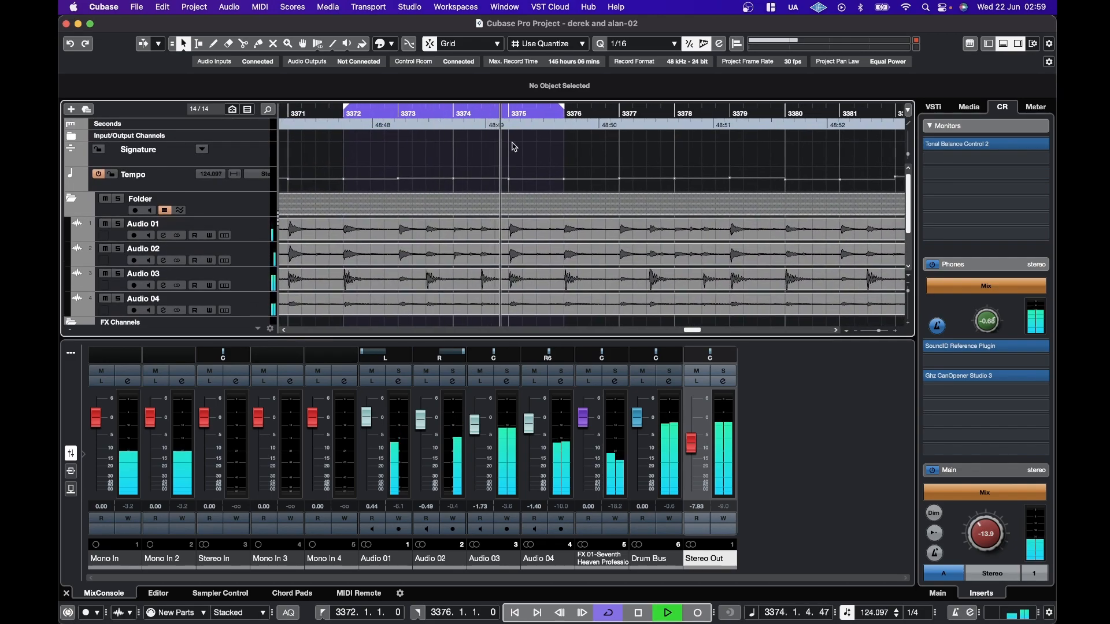
{"action": "left_click_drag", "start_coordinate": [463, 109], "coordinate": [684, 93]}
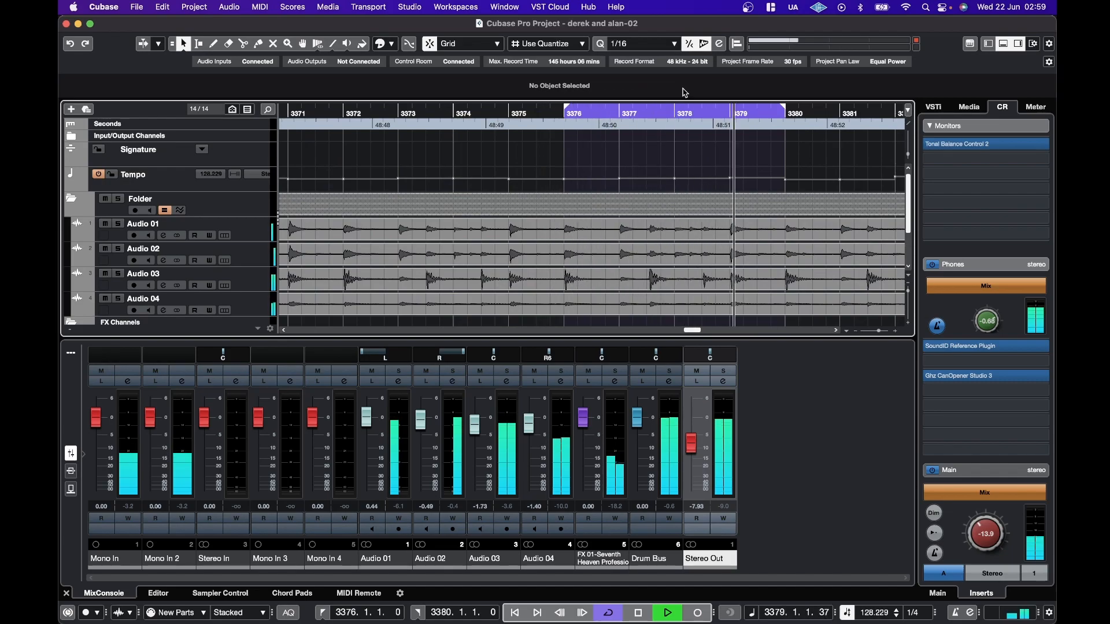
Step: Move the playing loop to bars 3380–3384, listen to it, and stop playback
{"action": "scroll", "coordinate": [607, 167], "scroll_direction": "right", "scroll_amount": 4}
{"action": "left_click_drag", "start_coordinate": [468, 124], "coordinate": [673, 98]}
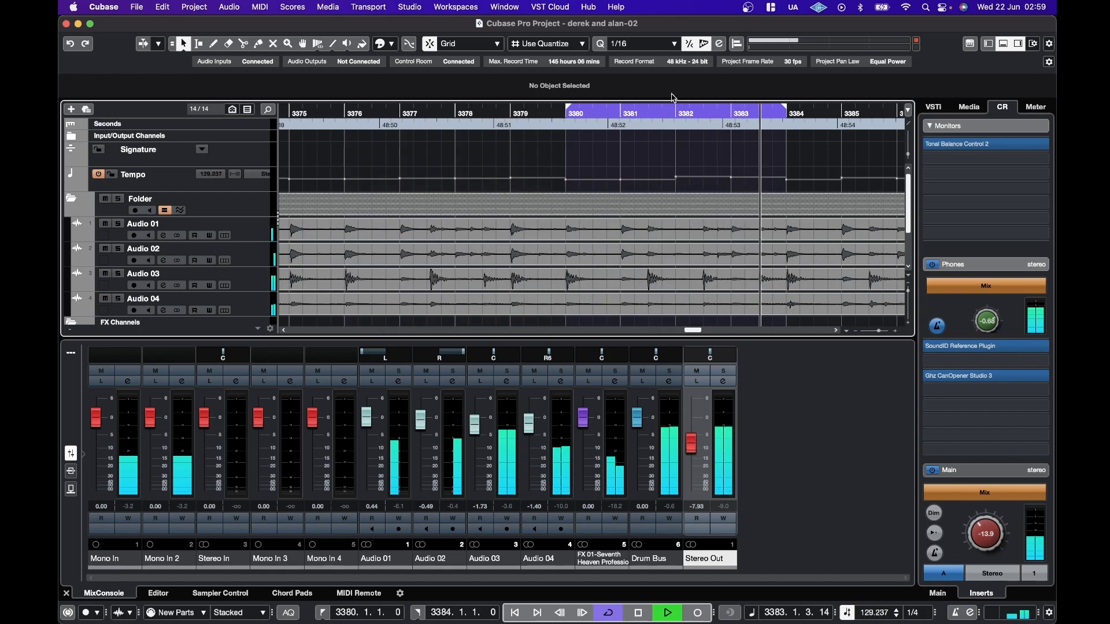
{"action": "key", "text": "space"}
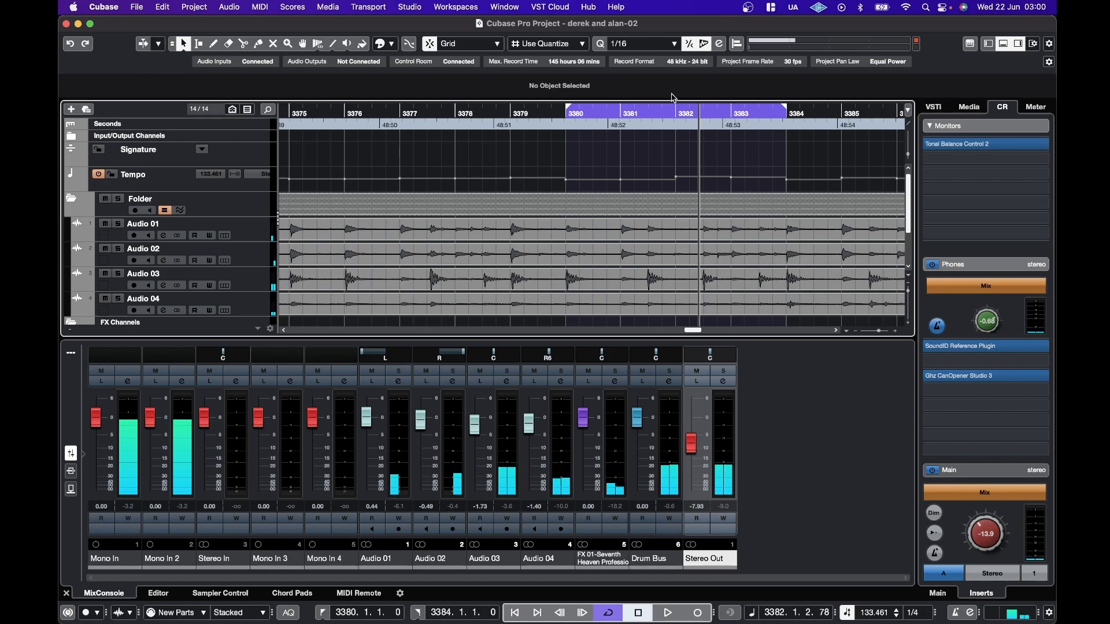
Step: Set the loop range to bars 2959–2963 over a red drum section, play it from bar 2959, and stop
{"action": "scroll", "coordinate": [561, 185], "scroll_direction": "right", "scroll_amount": 5}
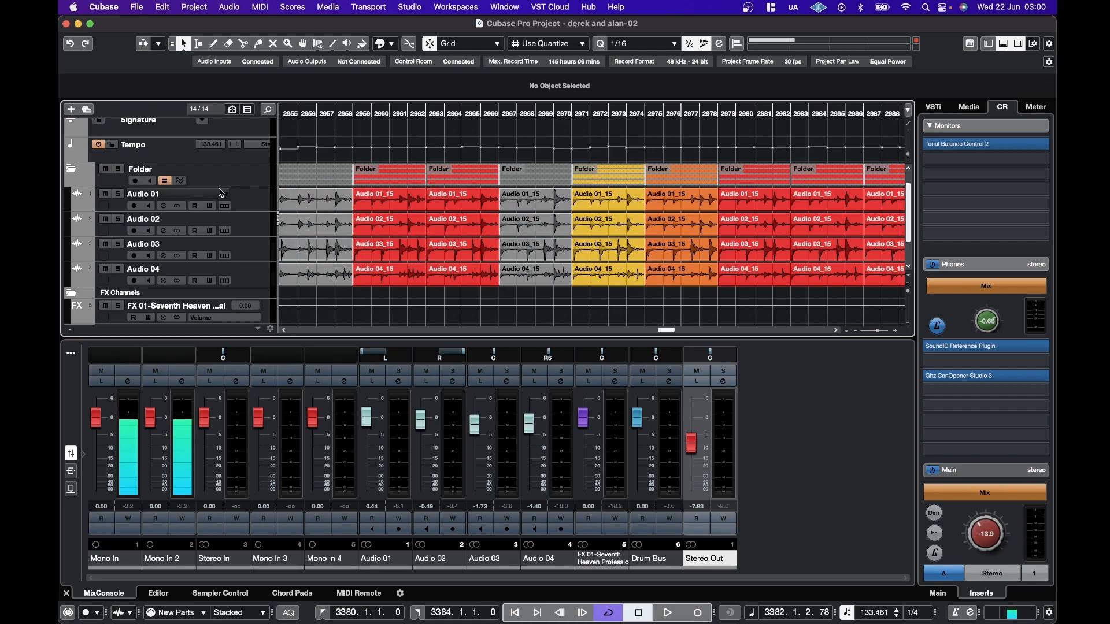
{"action": "left_click", "coordinate": [358, 196]}
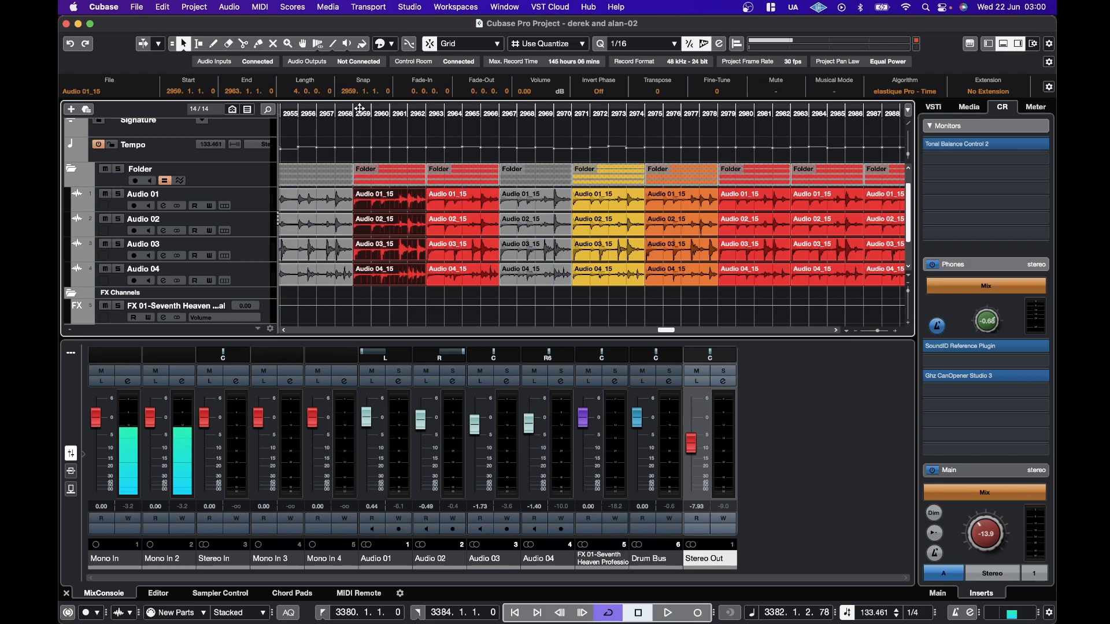
{"action": "left_click_drag", "start_coordinate": [354, 107], "coordinate": [403, 104]}
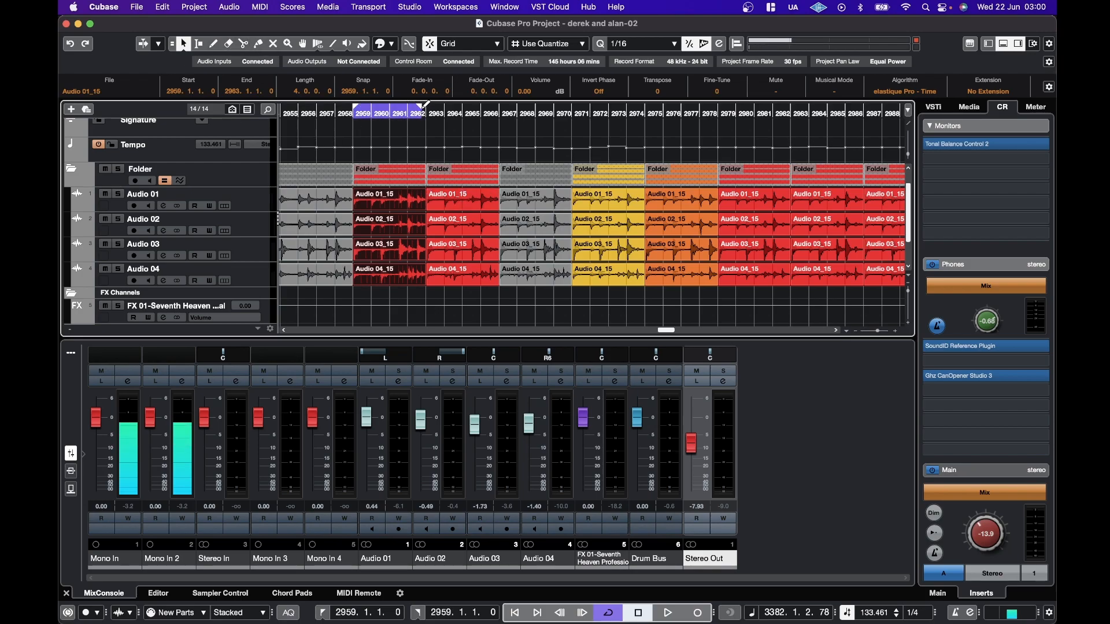
{"action": "left_click", "coordinate": [354, 112]}
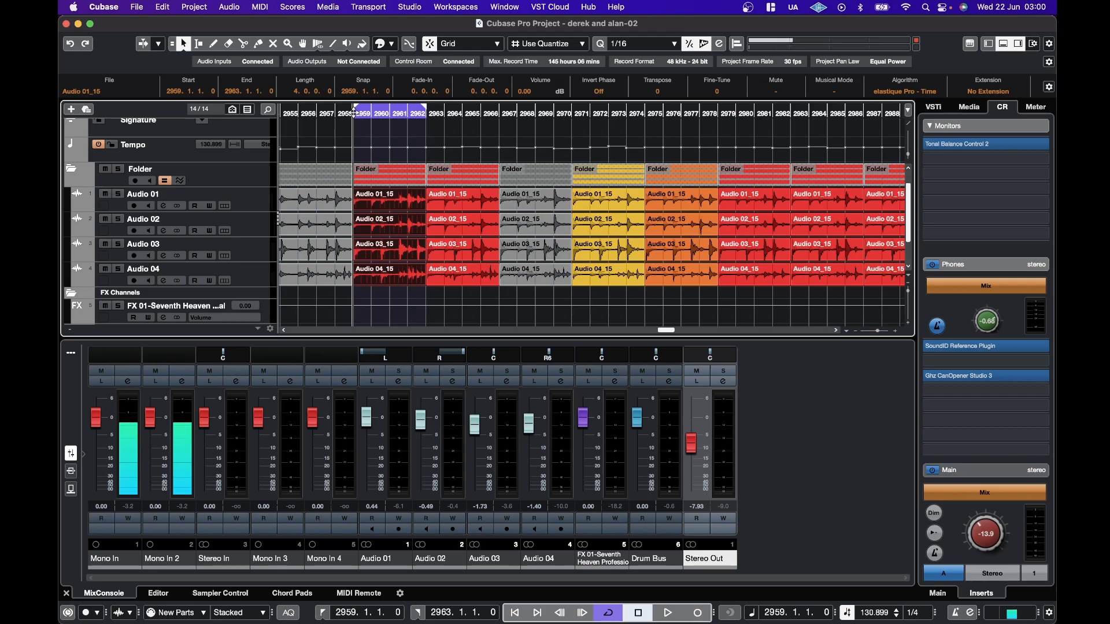
{"action": "key", "text": "space"}
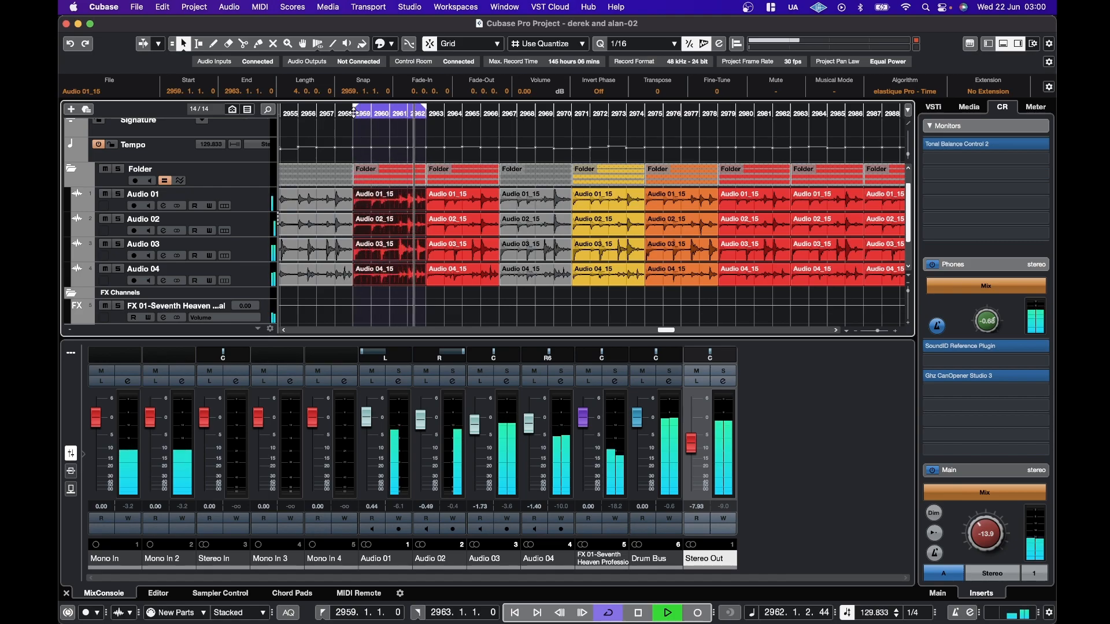
{"action": "key", "text": "space"}
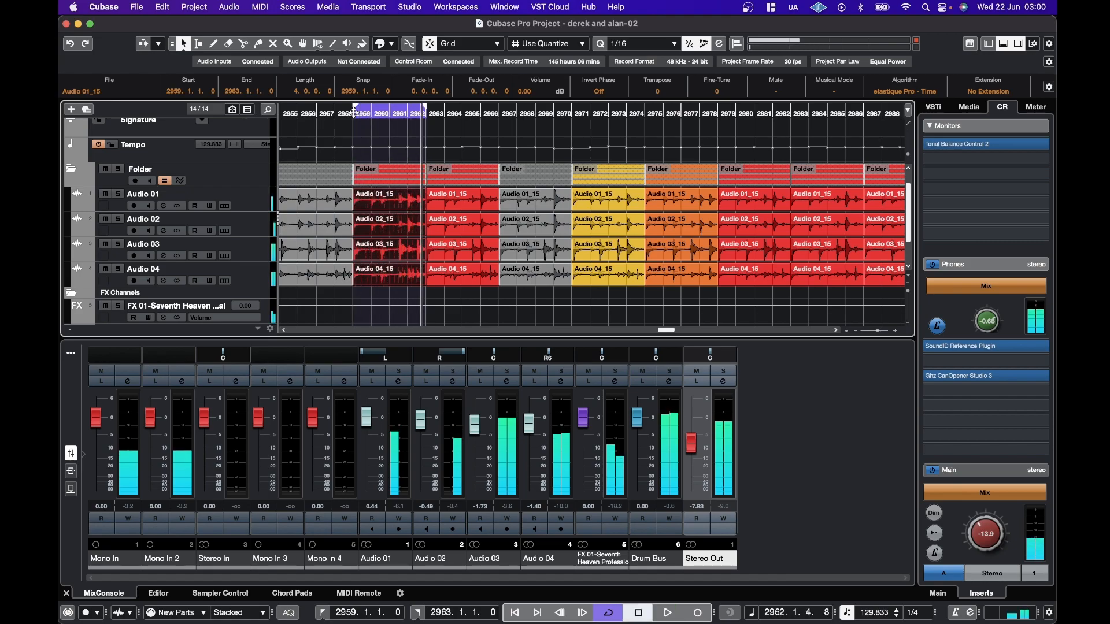
Step: Split the grey drum events on all four audio tracks at bar 2956
{"action": "left_click", "coordinate": [243, 45]}
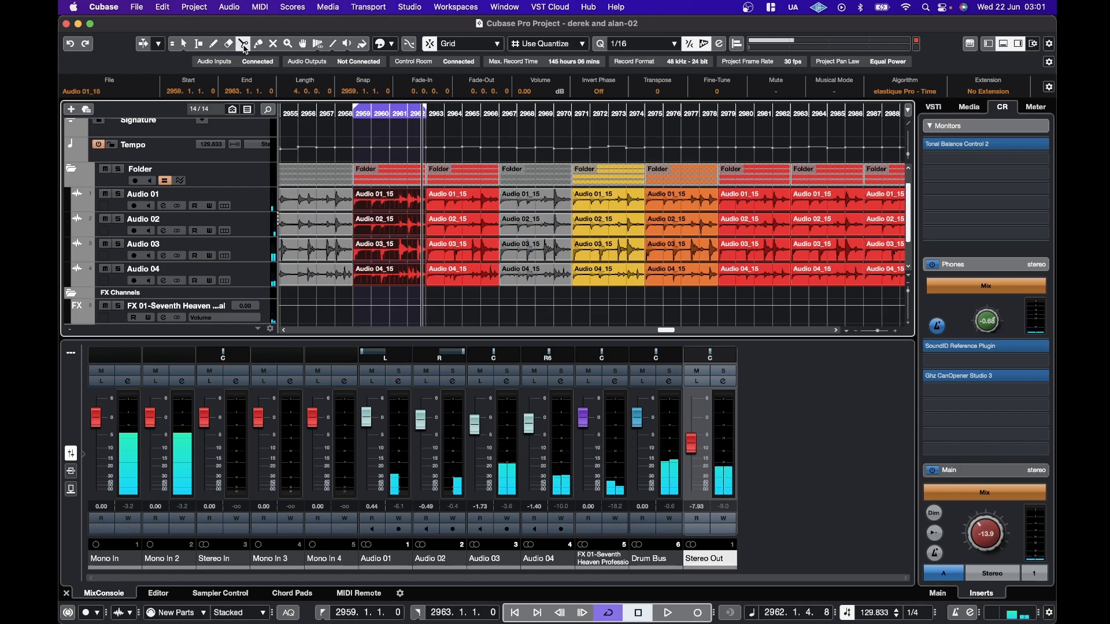
{"action": "left_click", "coordinate": [300, 202]}
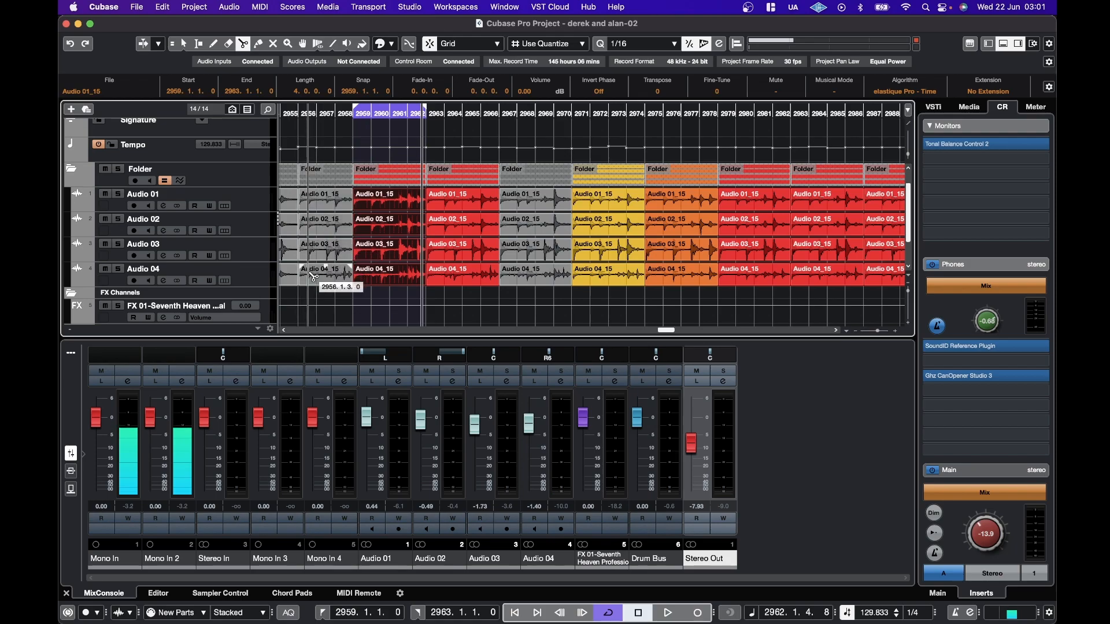
{"action": "key", "text": "1"}
{"action": "left_click", "coordinate": [325, 297]}
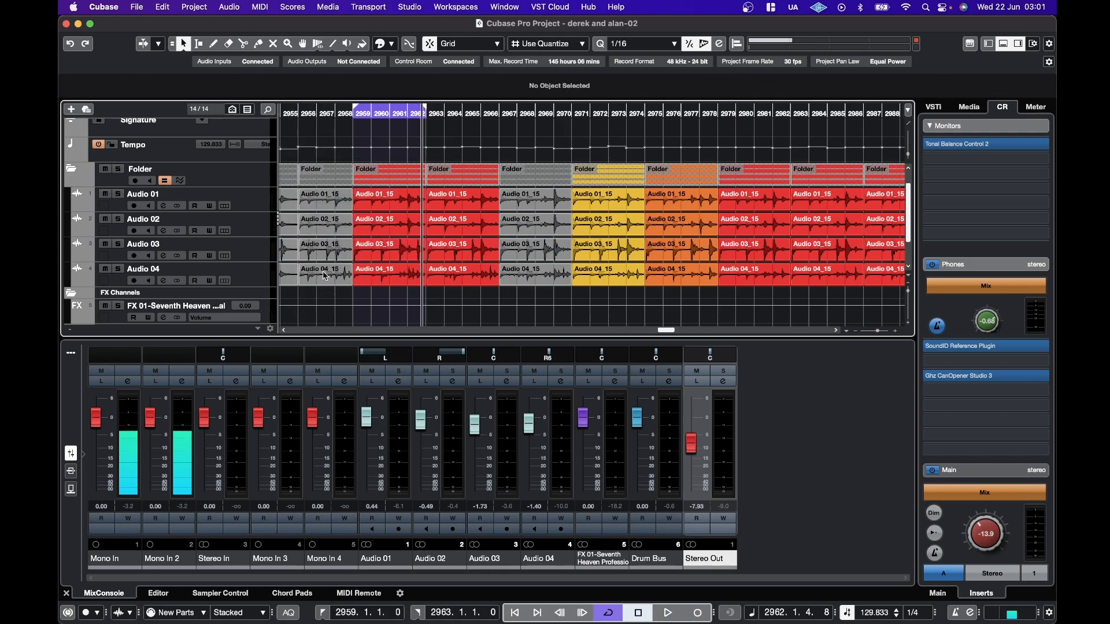
Step: Colour the drum events between bars 2956 and 2959 blue
{"action": "left_click_drag", "start_coordinate": [322, 197], "coordinate": [323, 197]}
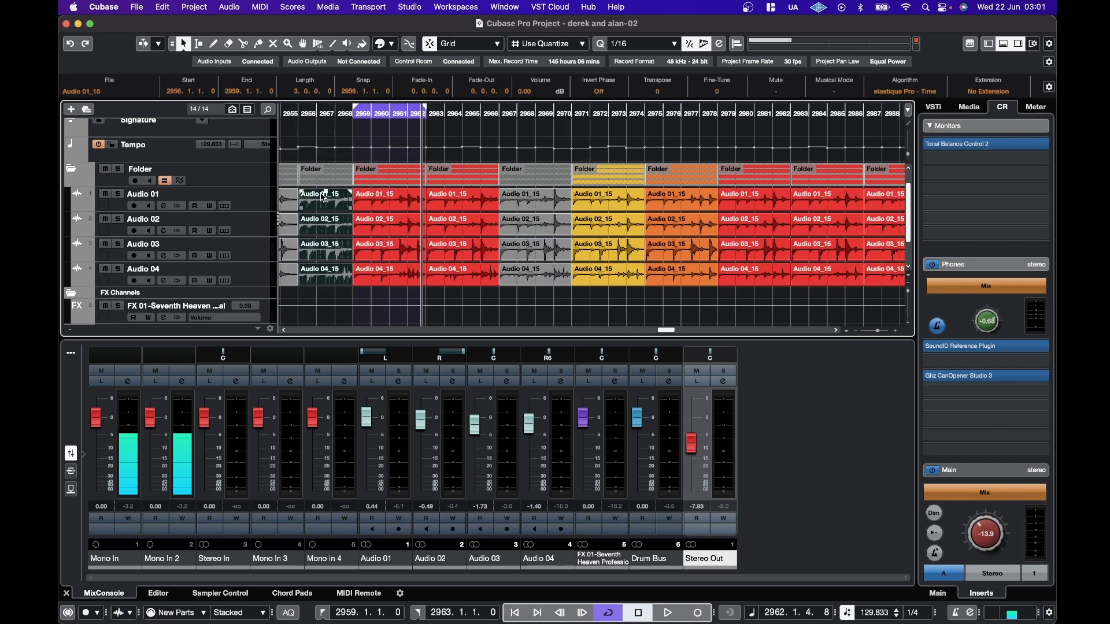
{"action": "left_click", "coordinate": [391, 45]}
{"action": "left_click", "coordinate": [425, 96]}
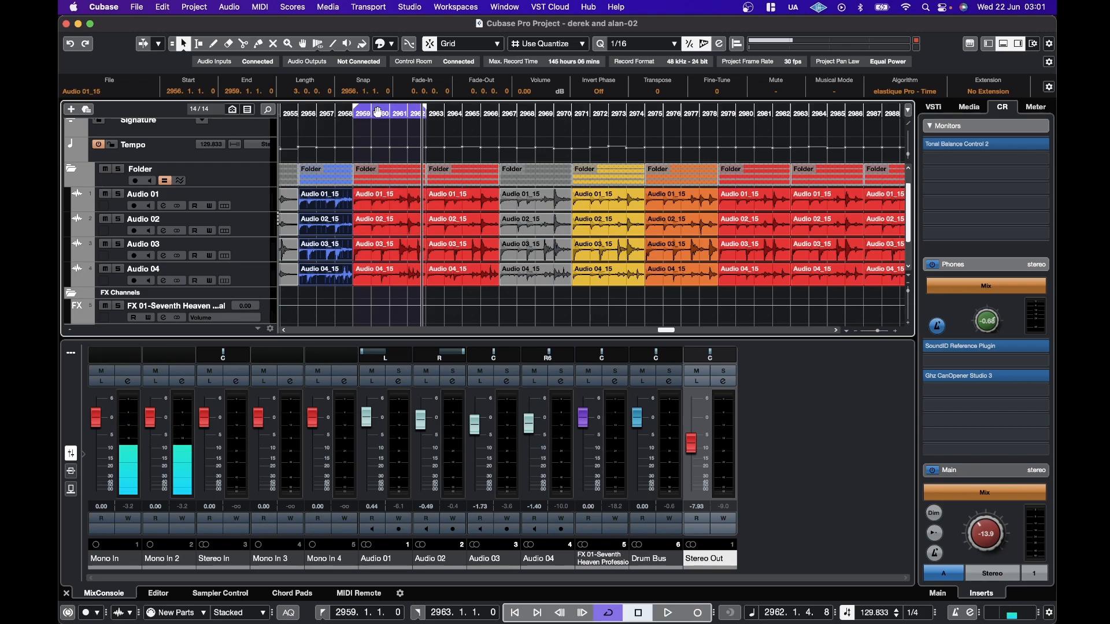
Step: Move the four-bar loop to bars 2963–2967 and play it
{"action": "left_click_drag", "start_coordinate": [448, 112], "coordinate": [450, 112]}
{"action": "key", "text": "space"}
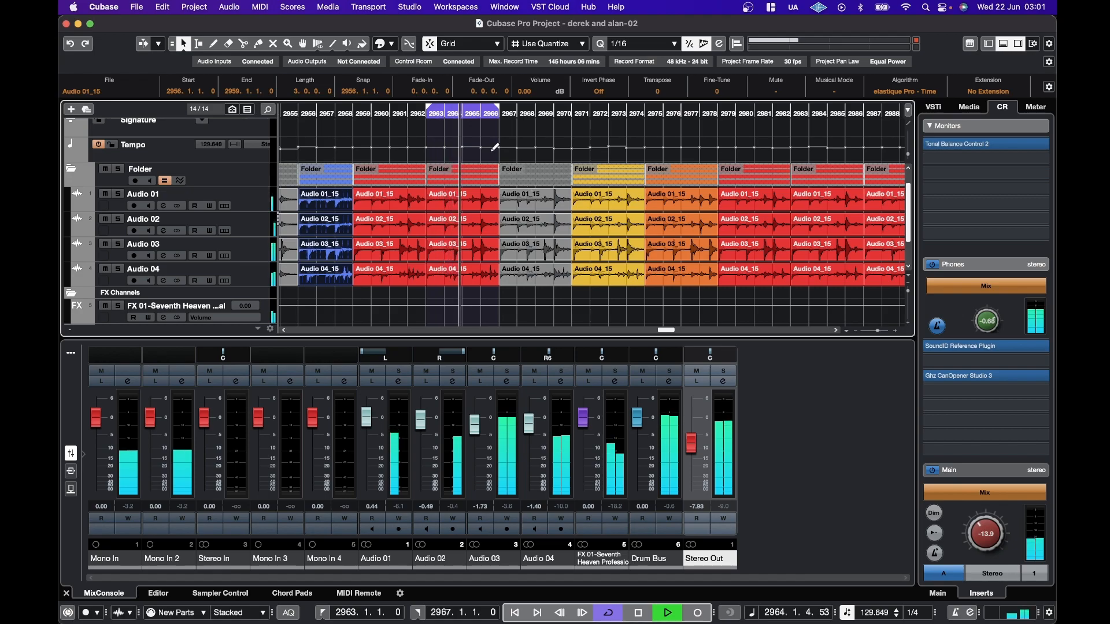
Step: During playback, audition the orange section by looping bars 2975–2979 and the yellow one by looping bars 2971–2975
{"action": "left_click_drag", "start_coordinate": [468, 112], "coordinate": [683, 119]}
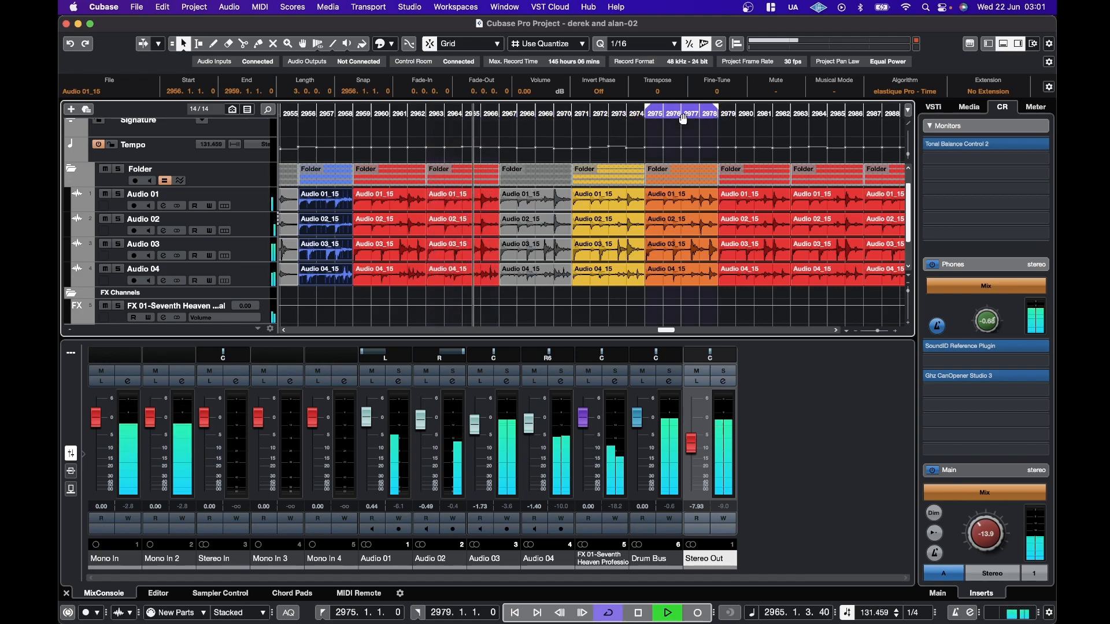
{"action": "left_click", "coordinate": [643, 113]}
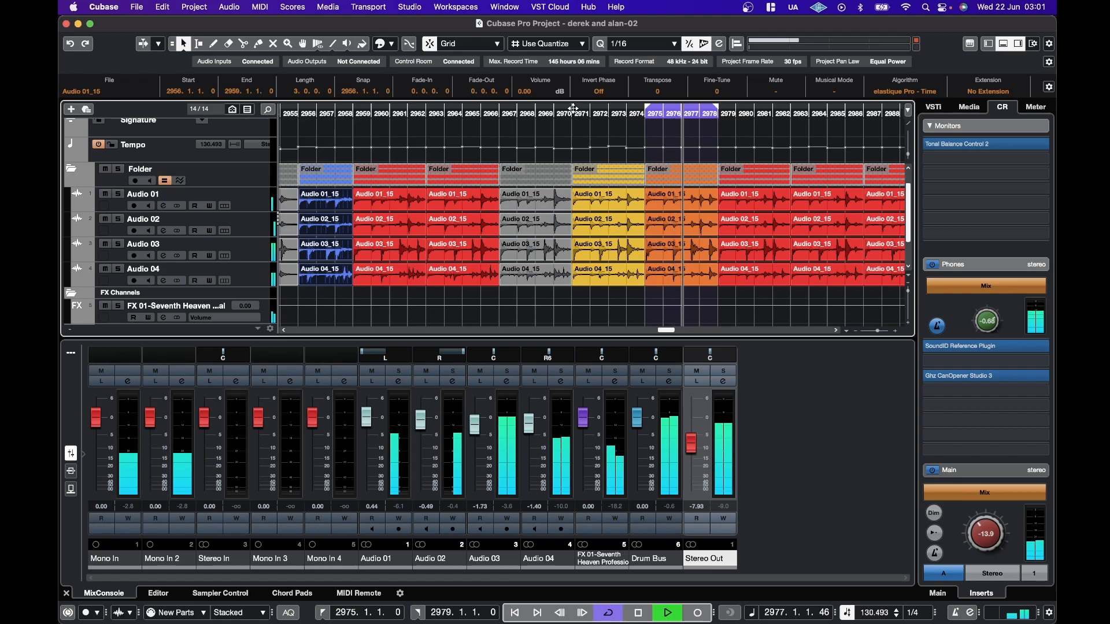
{"action": "left_click_drag", "start_coordinate": [677, 110], "coordinate": [606, 111]}
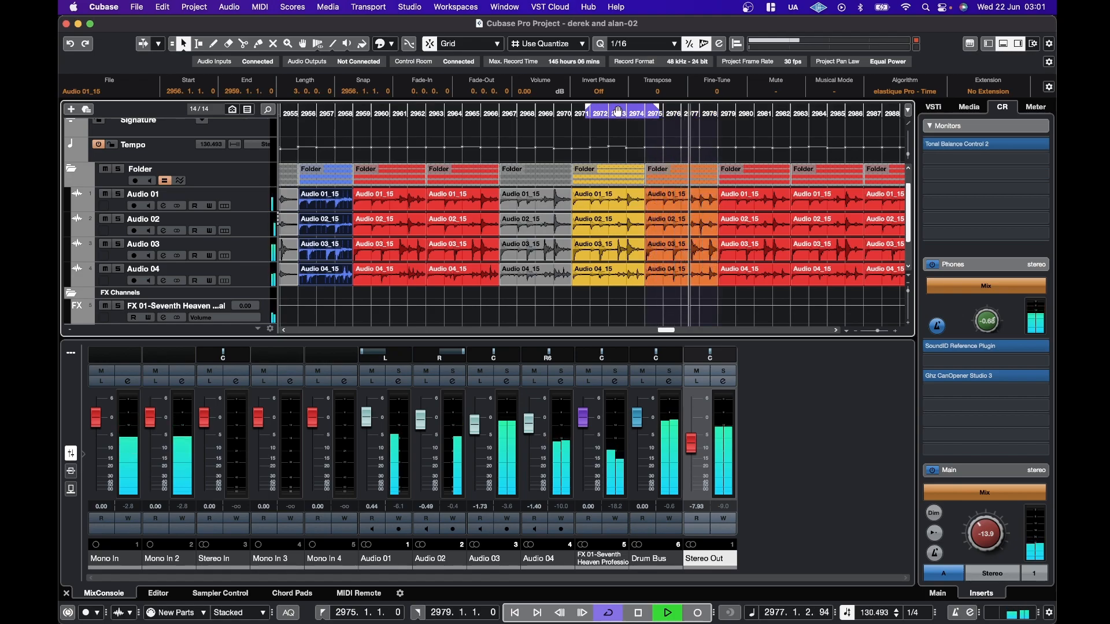
{"action": "left_click", "coordinate": [571, 113]}
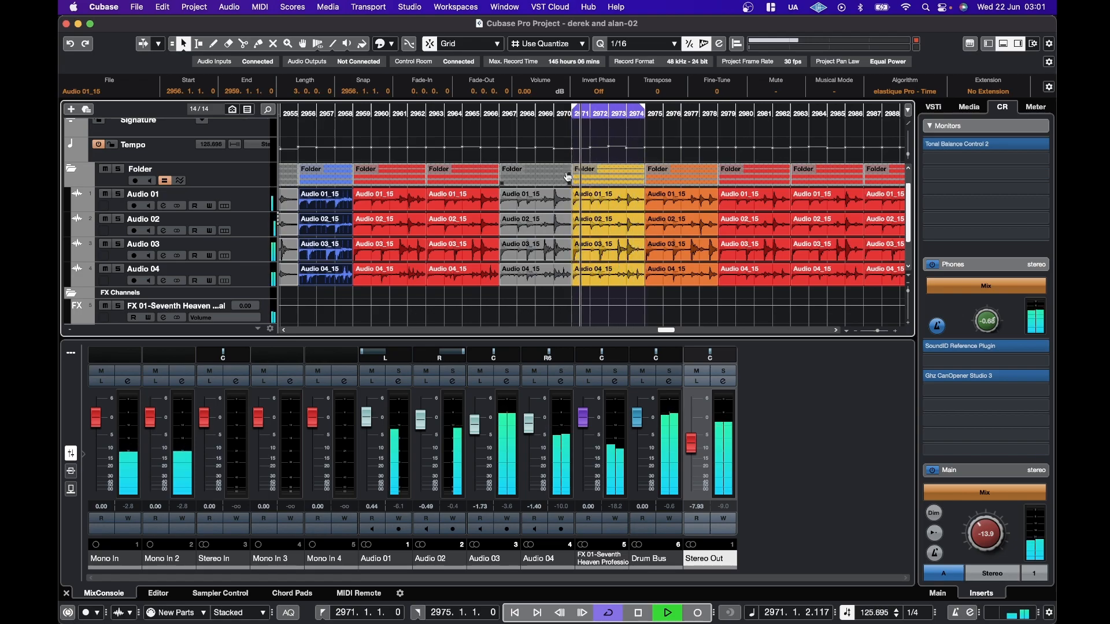
Step: Continue auditioning the red sections by shifting the playing loop to bars 2979–2983 and on to bars 2983–2987
{"action": "scroll", "coordinate": [567, 176], "scroll_direction": "right", "scroll_amount": 5}
{"action": "scroll", "coordinate": [568, 176], "scroll_direction": "up", "scroll_amount": 1}
{"action": "scroll", "coordinate": [567, 177], "scroll_direction": "up", "scroll_amount": 1}
{"action": "scroll", "coordinate": [567, 176], "scroll_direction": "right", "scroll_amount": 2}
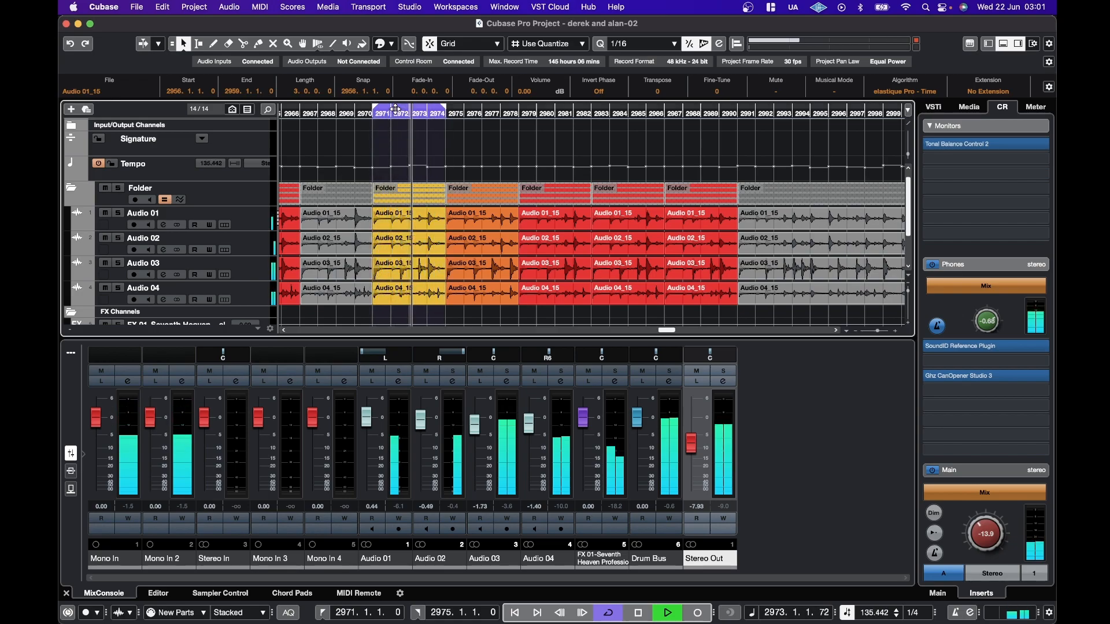
{"action": "left_click_drag", "start_coordinate": [490, 114], "coordinate": [561, 114]}
{"action": "left_click_drag", "start_coordinate": [395, 110], "coordinate": [542, 109]}
{"action": "left_click", "coordinate": [521, 114]}
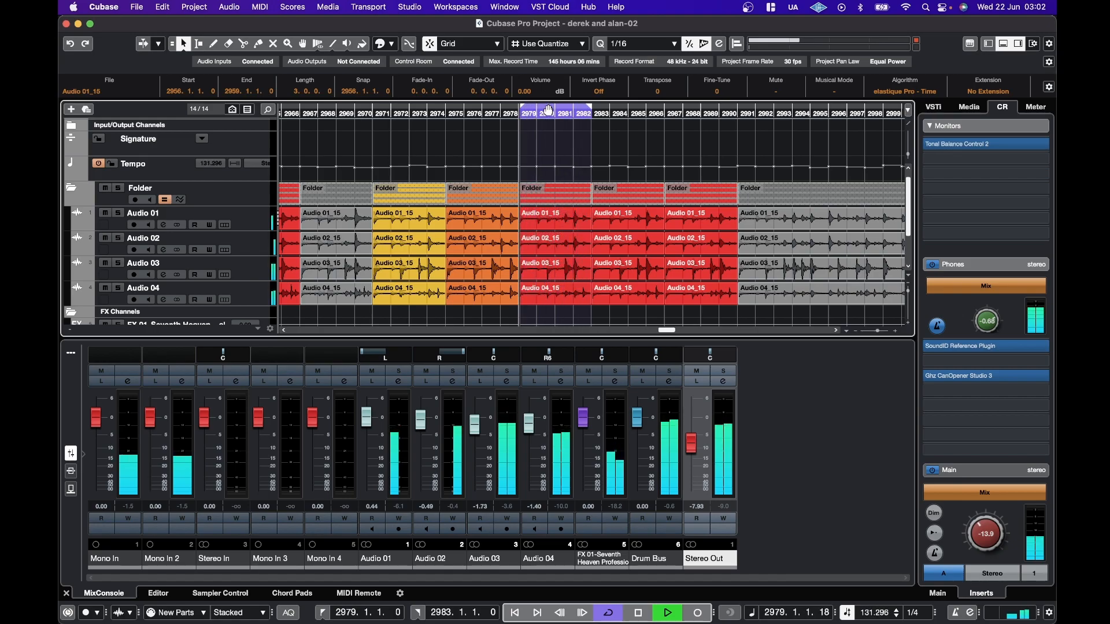
{"action": "left_click_drag", "start_coordinate": [548, 110], "coordinate": [620, 111]}
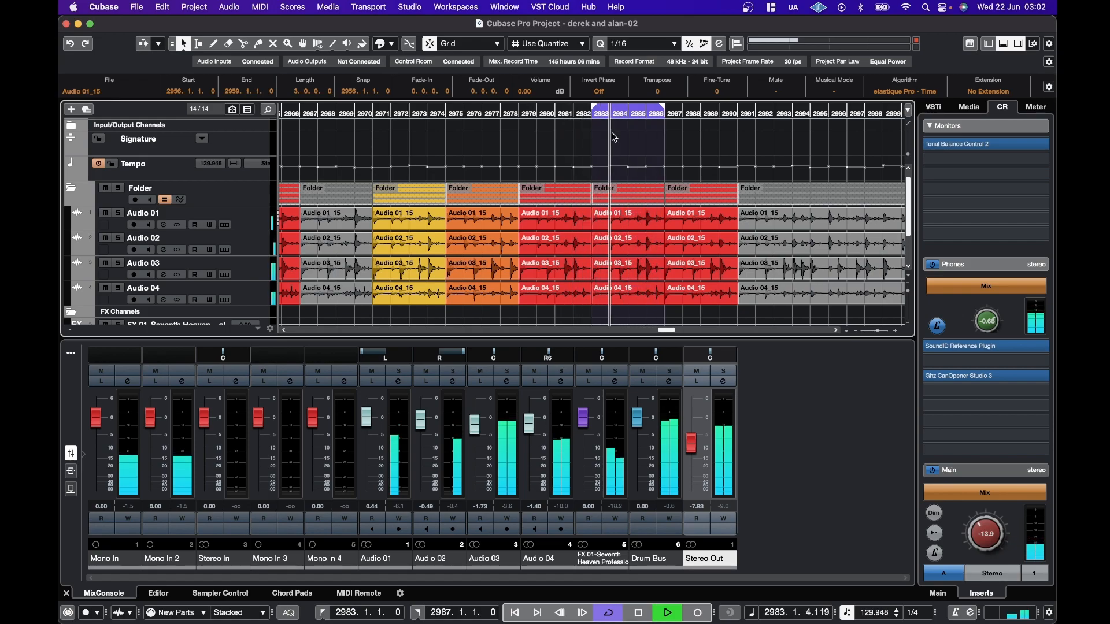
Step: Shift the loop to the last red section, bars 2987–2991, listen to it, and stop playback
{"action": "scroll", "coordinate": [602, 160], "scroll_direction": "right", "scroll_amount": 3}
{"action": "scroll", "coordinate": [602, 161], "scroll_direction": "up", "scroll_amount": 1}
{"action": "scroll", "coordinate": [603, 161], "scroll_direction": "right", "scroll_amount": 2}
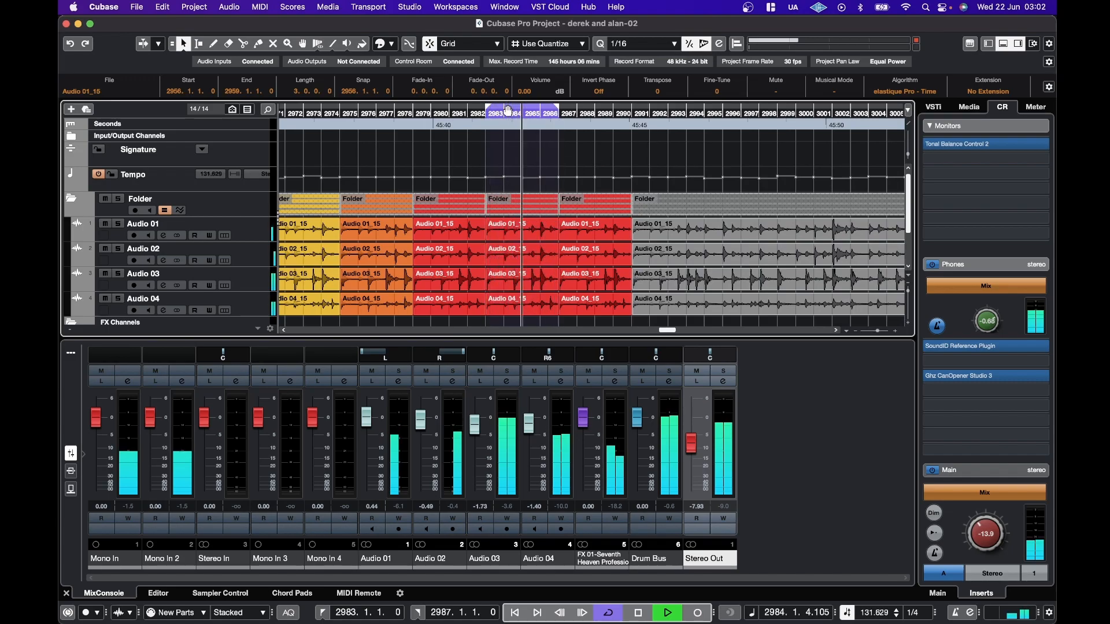
{"action": "left_click_drag", "start_coordinate": [508, 110], "coordinate": [581, 109]}
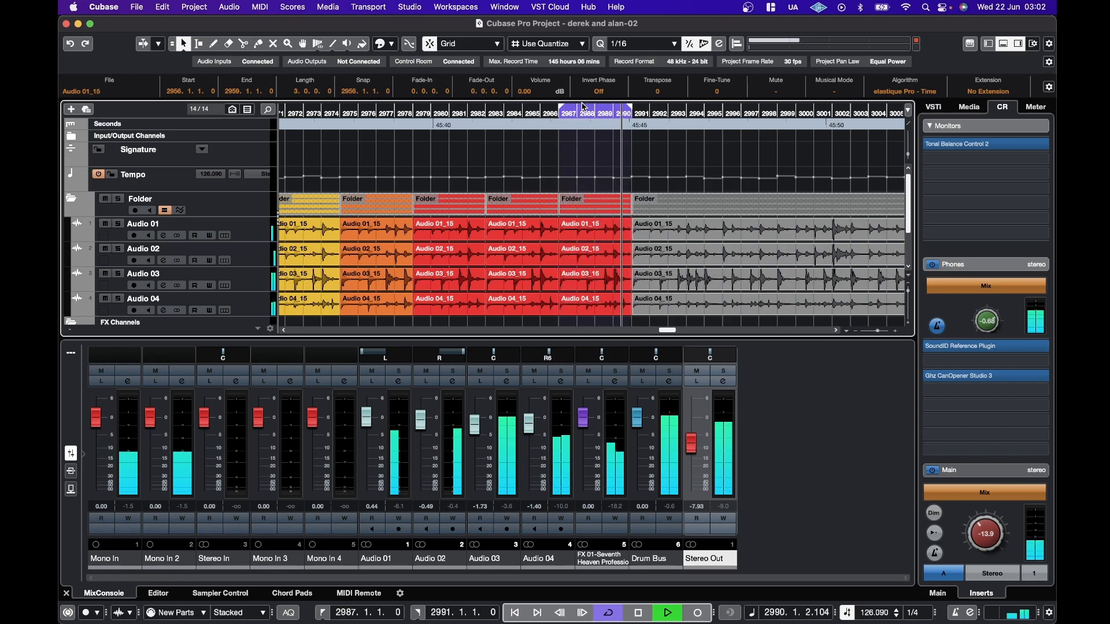
{"action": "key", "text": "space"}
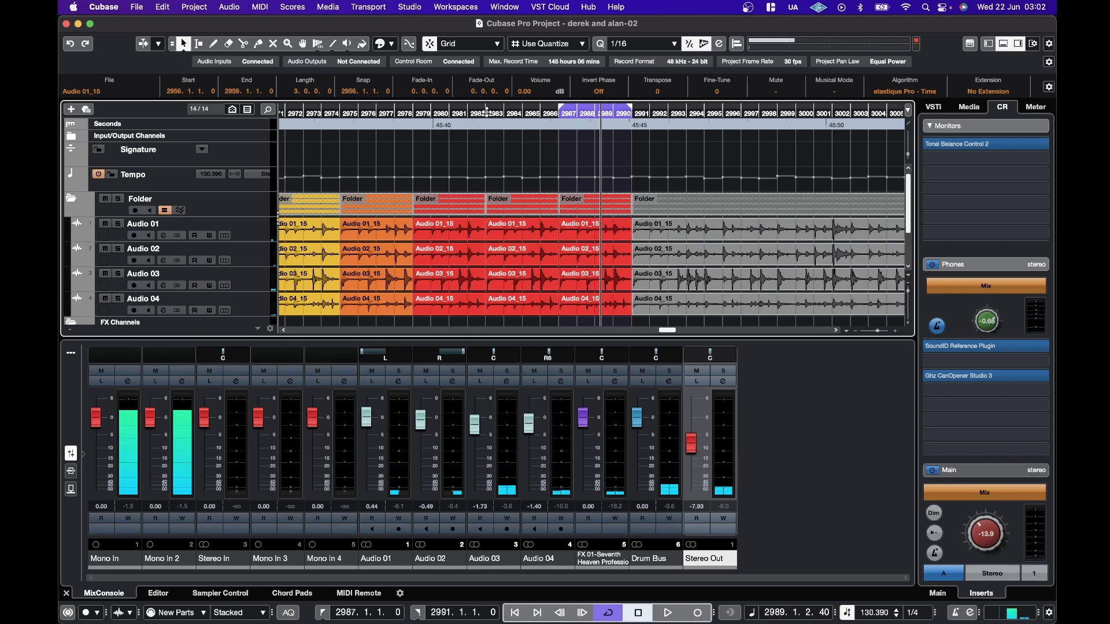
Step: Review the available project export options without exporting anything
{"action": "left_click", "coordinate": [489, 230]}
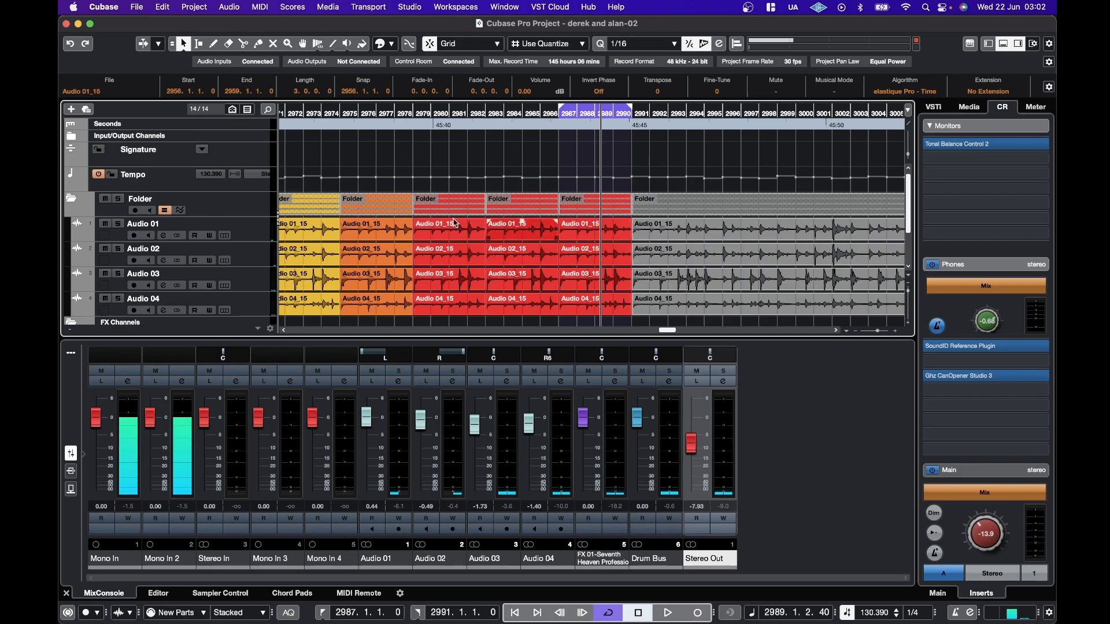
{"action": "left_click", "coordinate": [138, 8]}
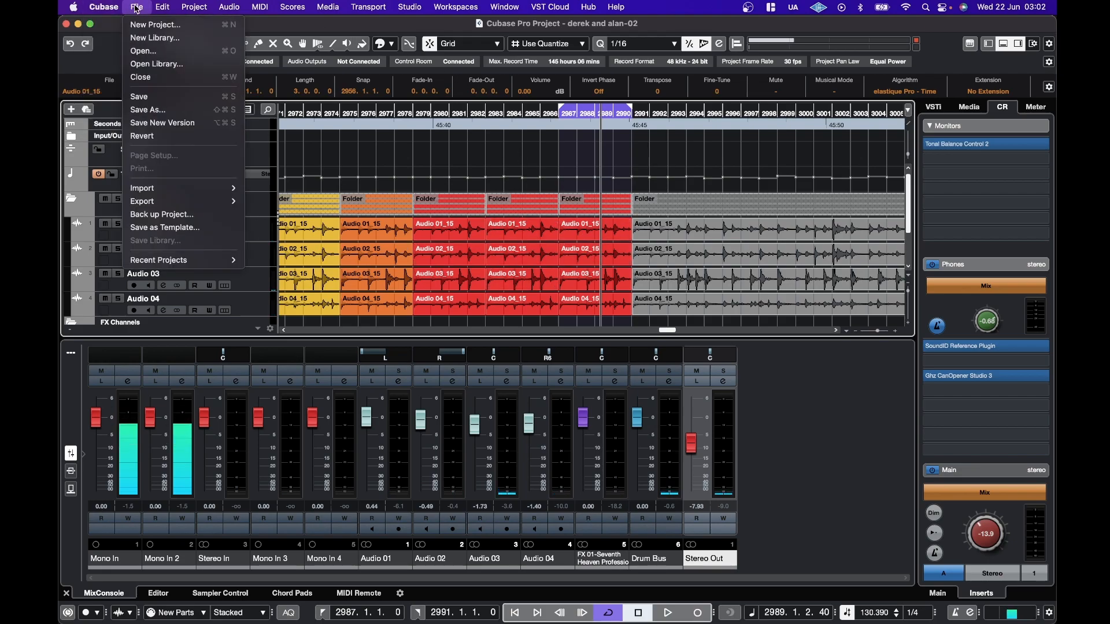
{"action": "mouse_move", "coordinate": [191, 201]}
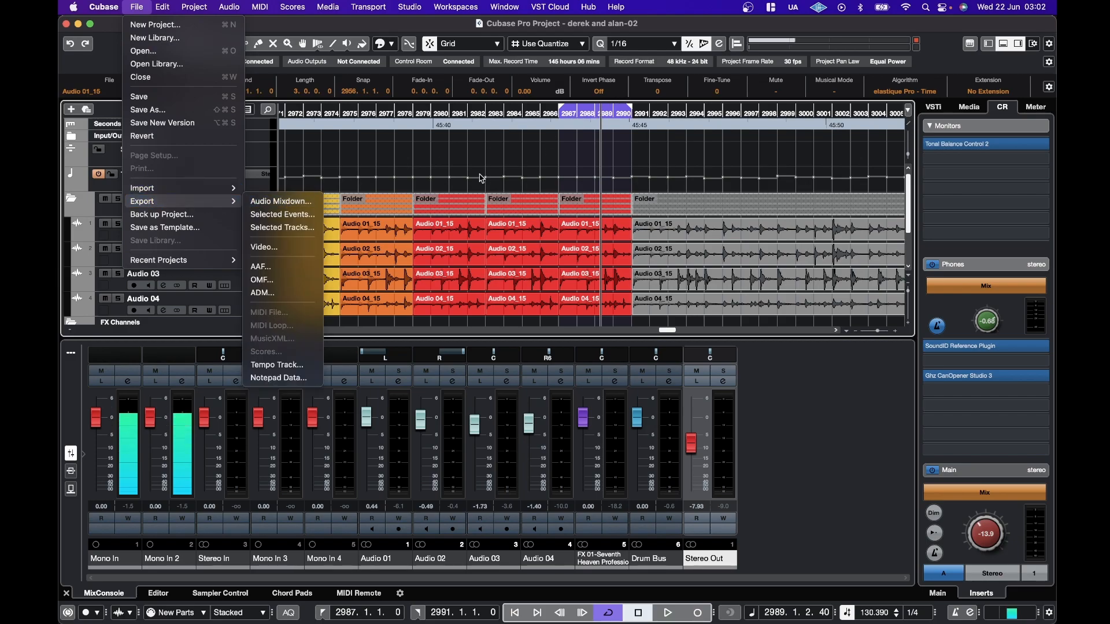
{"action": "left_click", "coordinate": [523, 166]}
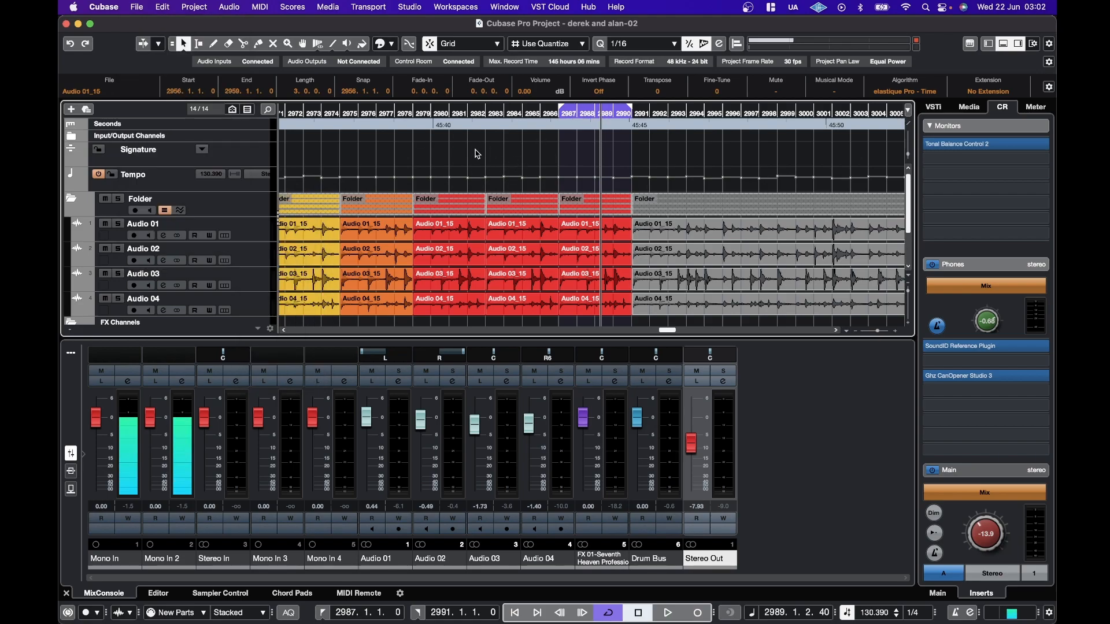
Step: Replay the loop over bars 2987–2991 from its start and stop playback
{"action": "left_click", "coordinate": [560, 114]}
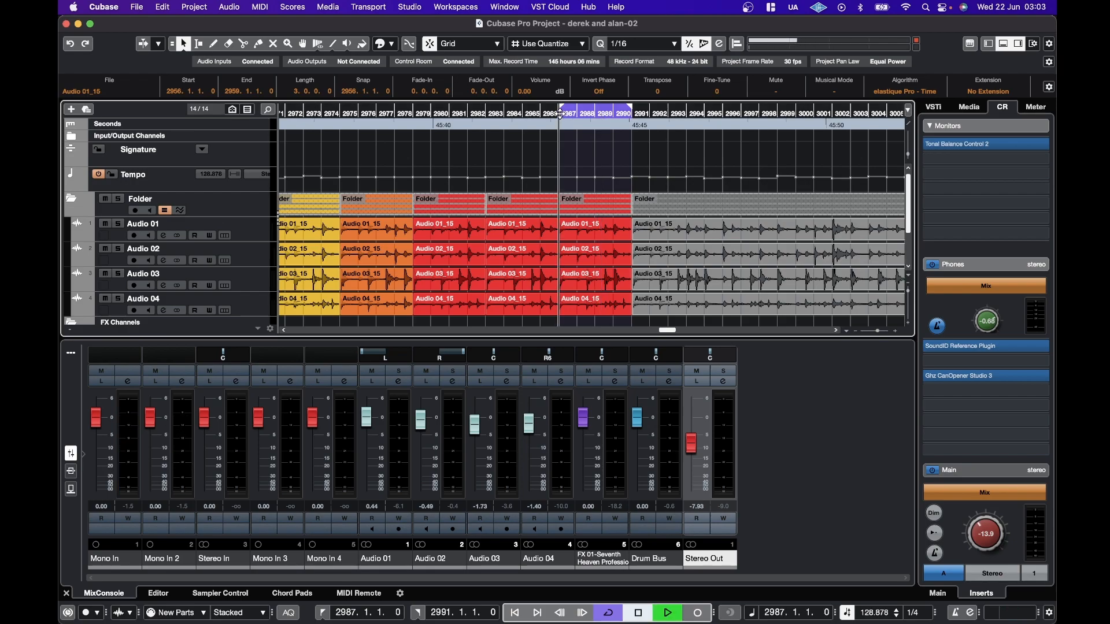
{"action": "key", "text": "space"}
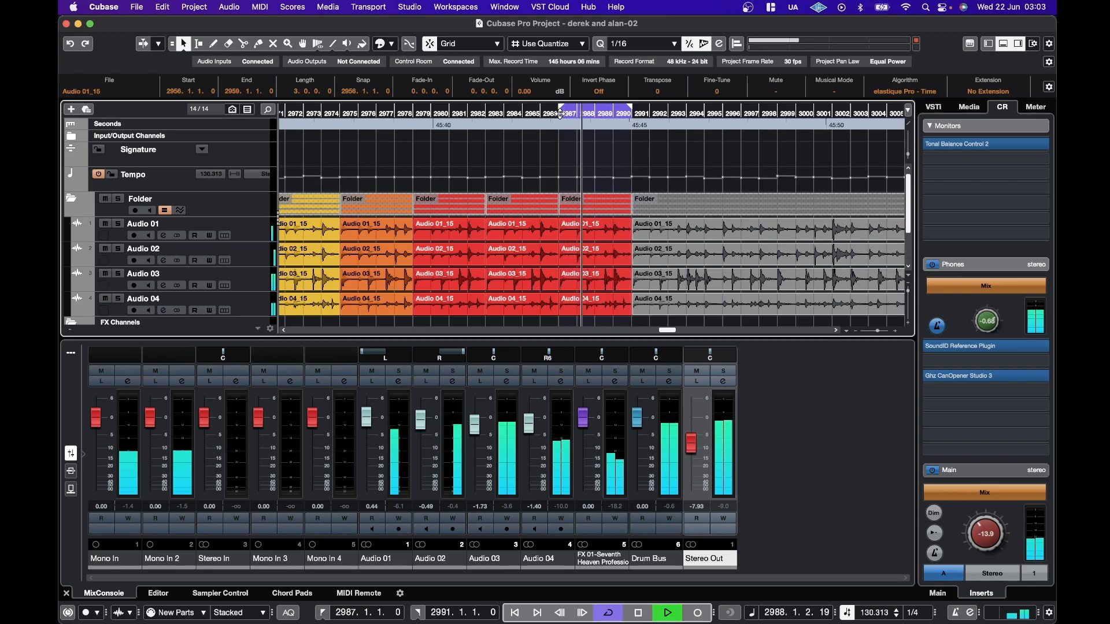
{"action": "key", "text": "space"}
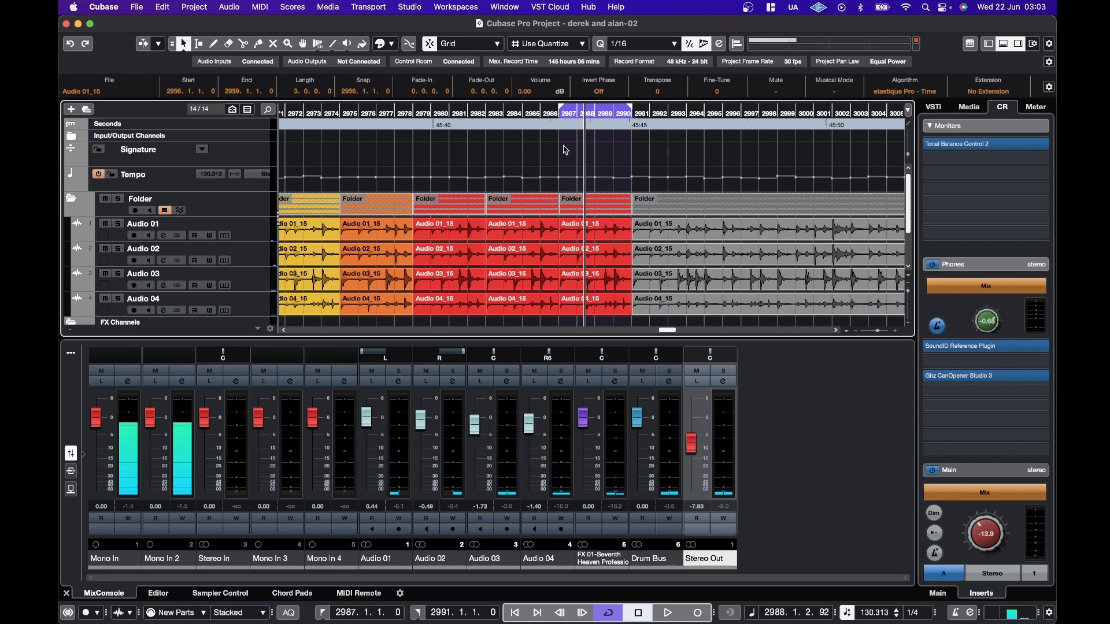
Step: Examine the whole drum session in overview, including the tempo curve and the colour-coded sections
{"action": "scroll", "coordinate": [560, 168], "scroll_direction": "right", "scroll_amount": 10}
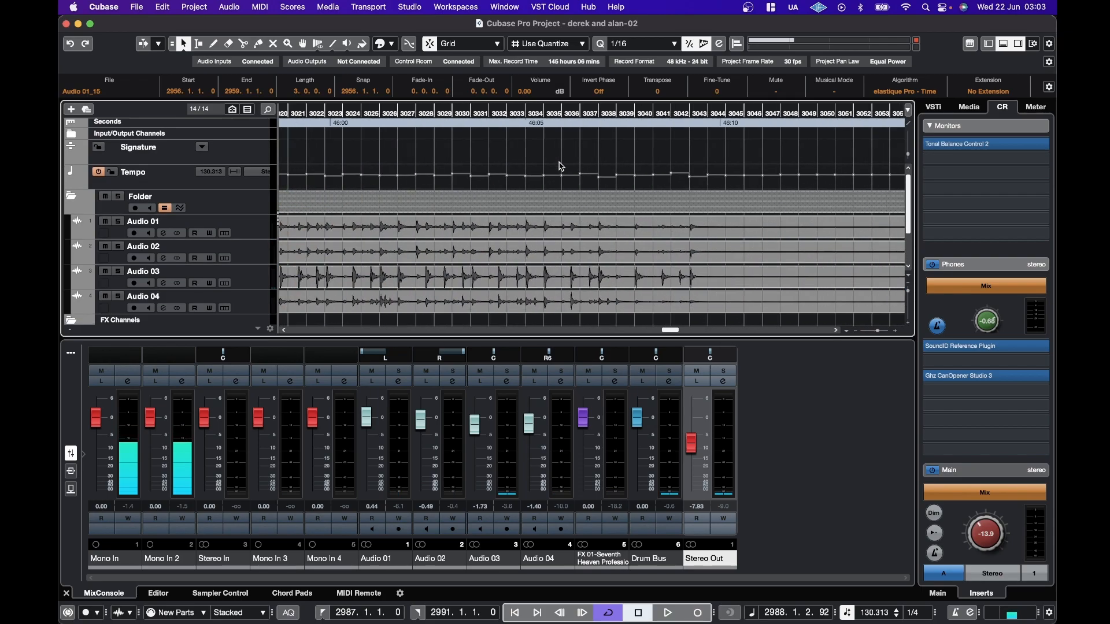
{"action": "scroll", "coordinate": [560, 168], "scroll_direction": "down", "scroll_amount": 1}
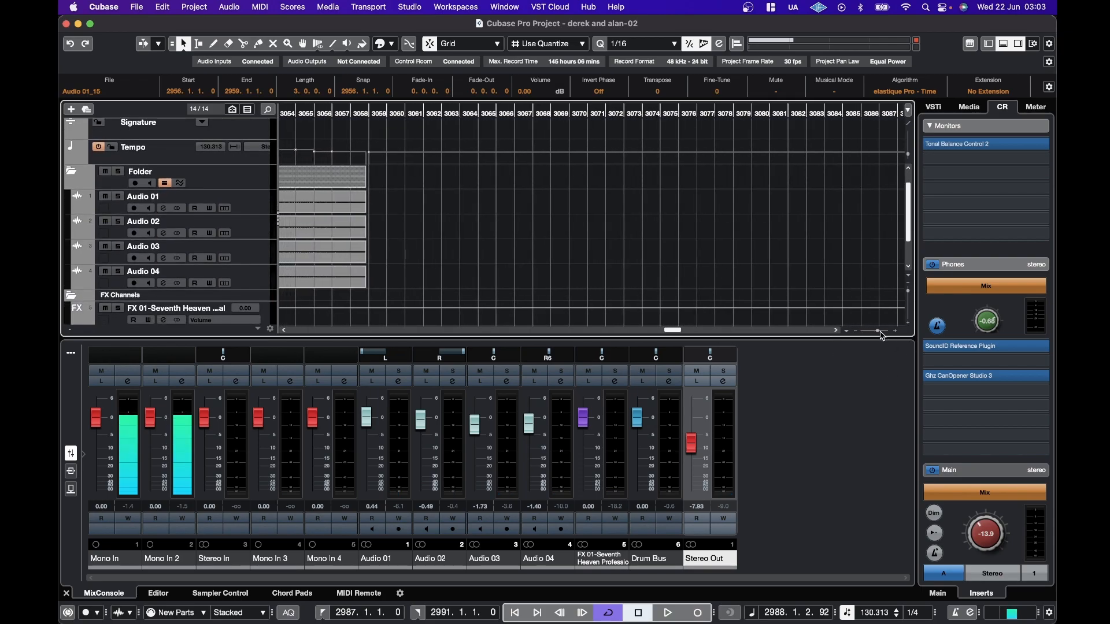
{"action": "scroll", "coordinate": [876, 332], "scroll_direction": "down", "scroll_amount": 10}
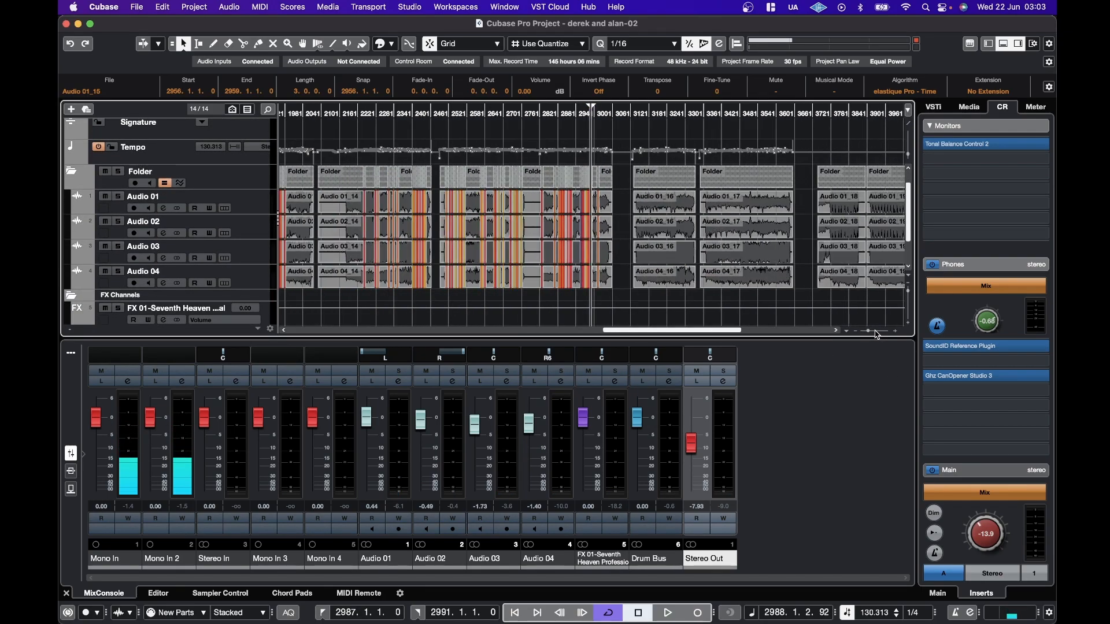
{"action": "scroll", "coordinate": [876, 334], "scroll_direction": "down", "scroll_amount": 6}
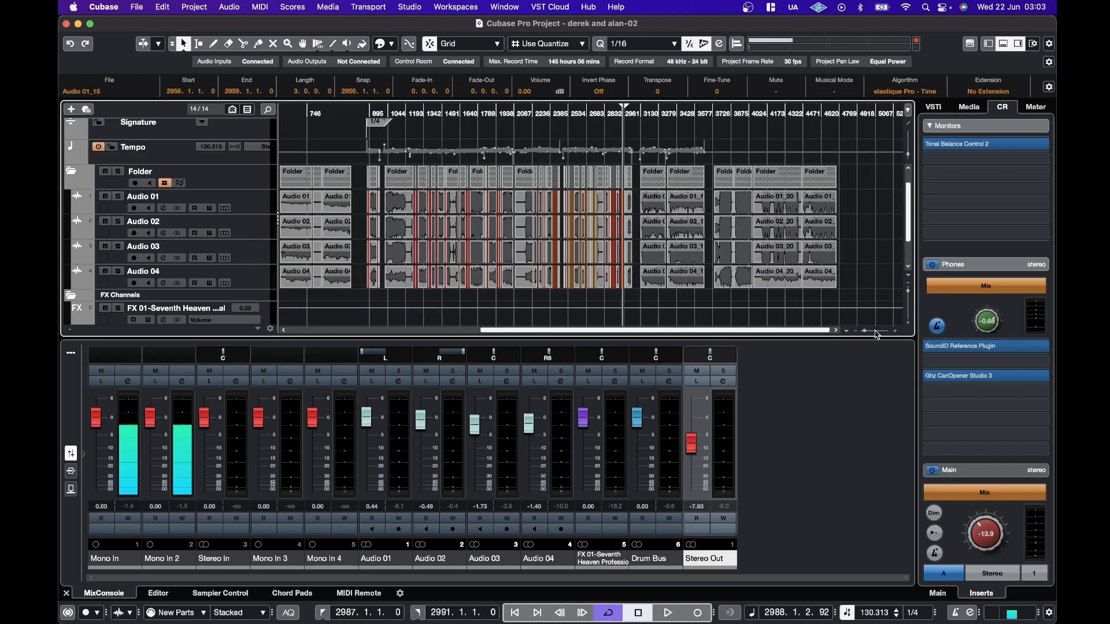
{"action": "scroll", "coordinate": [627, 249], "scroll_direction": "left", "scroll_amount": 10}
{"action": "scroll", "coordinate": [578, 237], "scroll_direction": "down", "scroll_amount": 1}
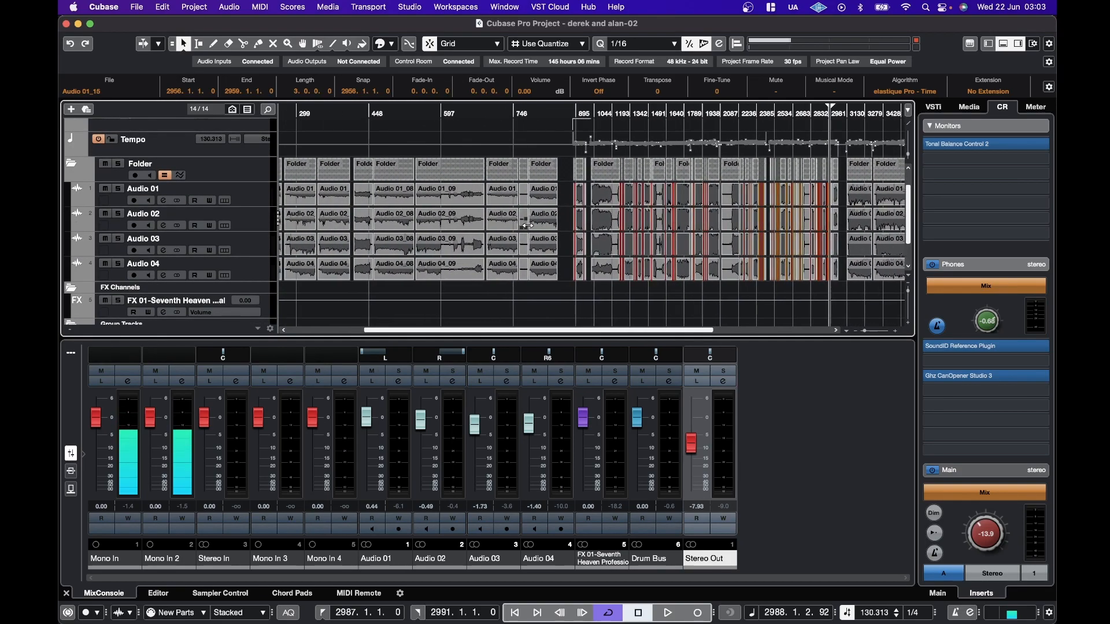
{"action": "scroll", "coordinate": [530, 229], "scroll_direction": "up", "scroll_amount": 1}
{"action": "scroll", "coordinate": [529, 229], "scroll_direction": "right", "scroll_amount": 10}
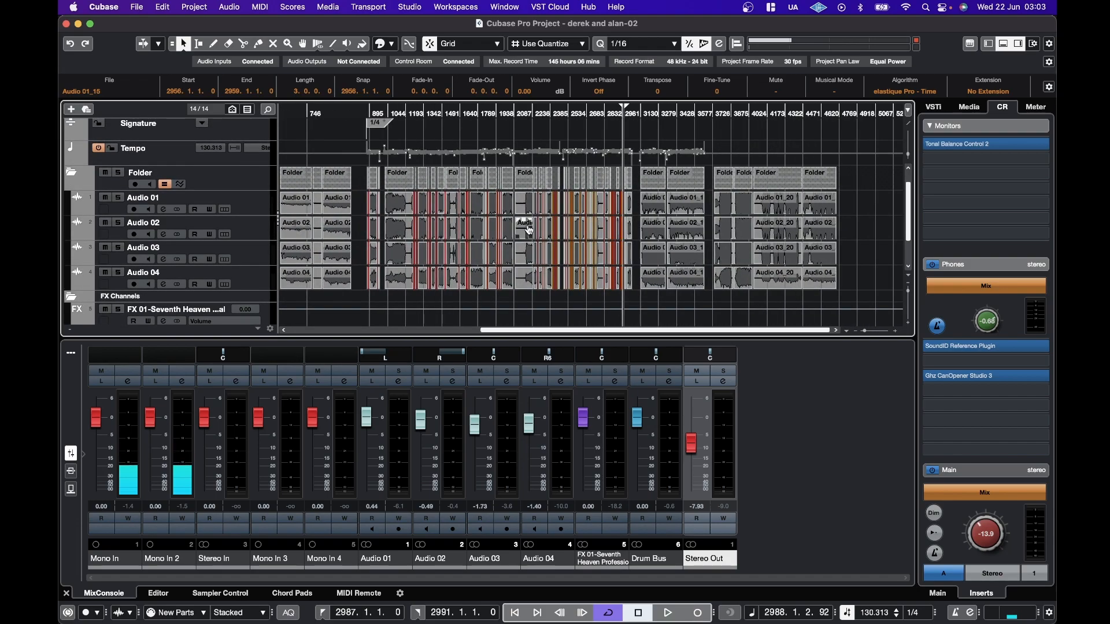